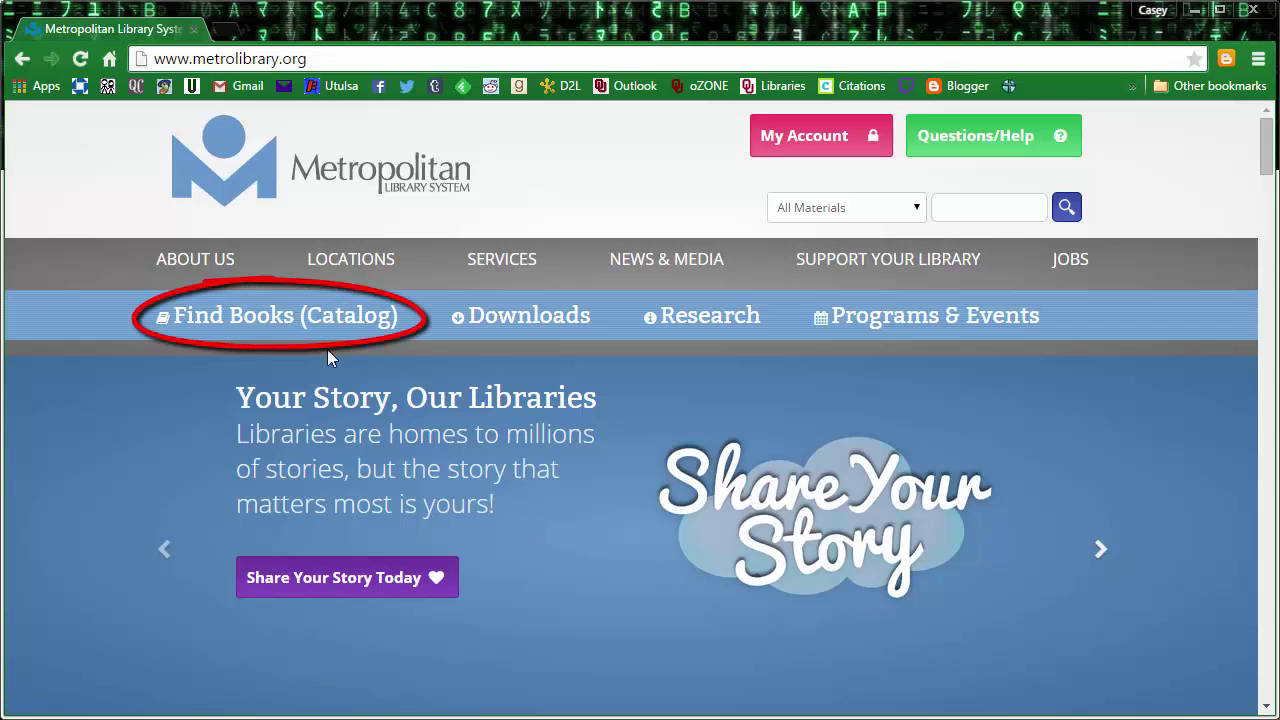
Step: Open the Find Books catalog, load catalog.metrolibrary.org in another browser tab, and close the duplicate catalog tab
click(262, 322)
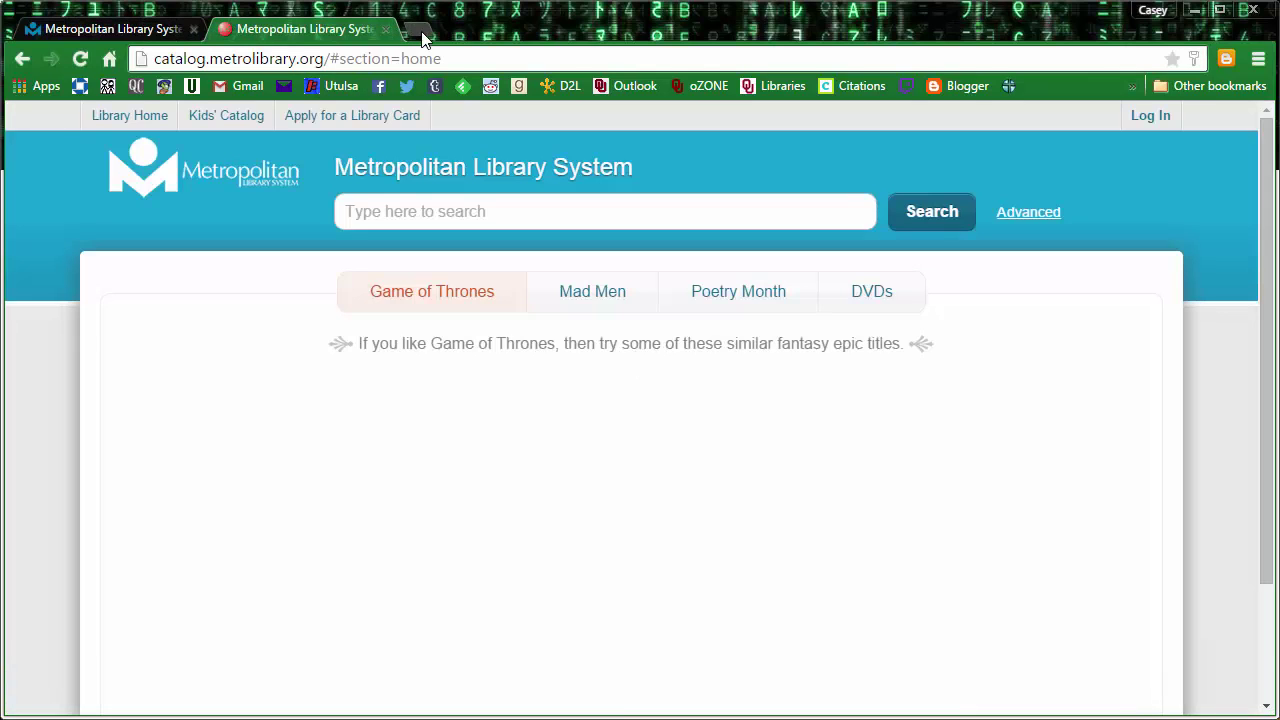
click(418, 32)
text(catalog.metrolibrary.org)
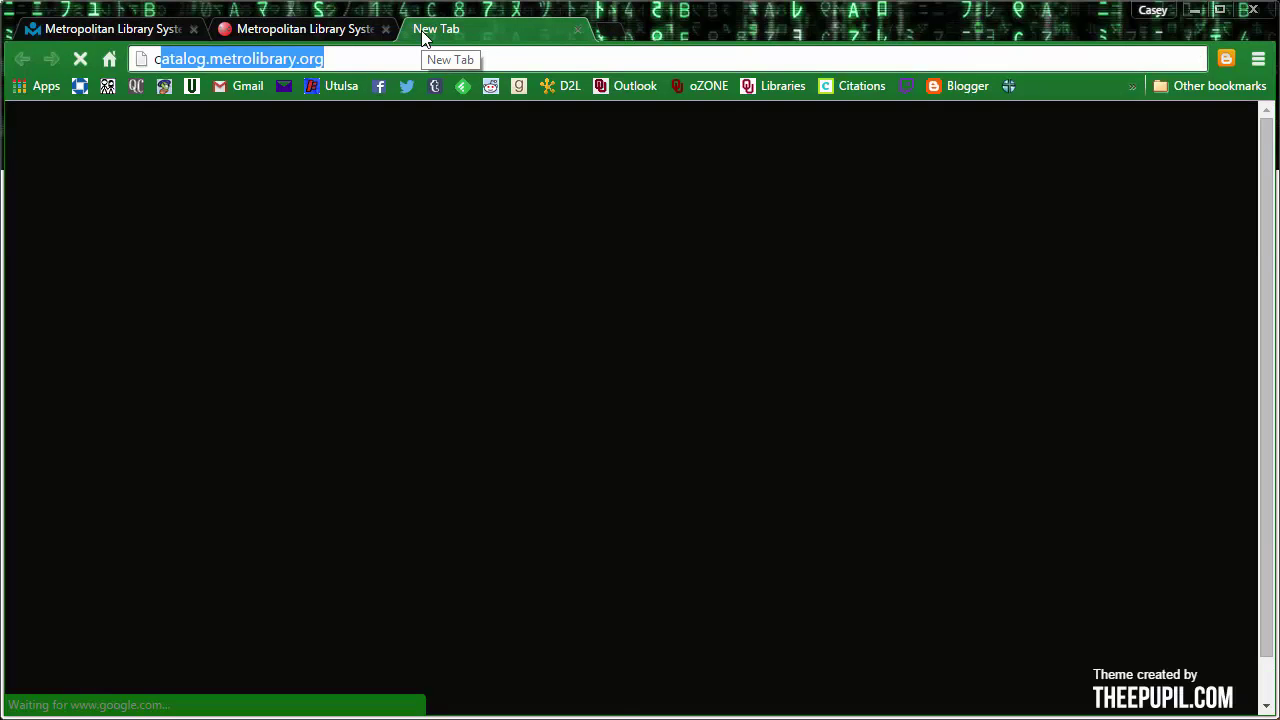
key(Return)
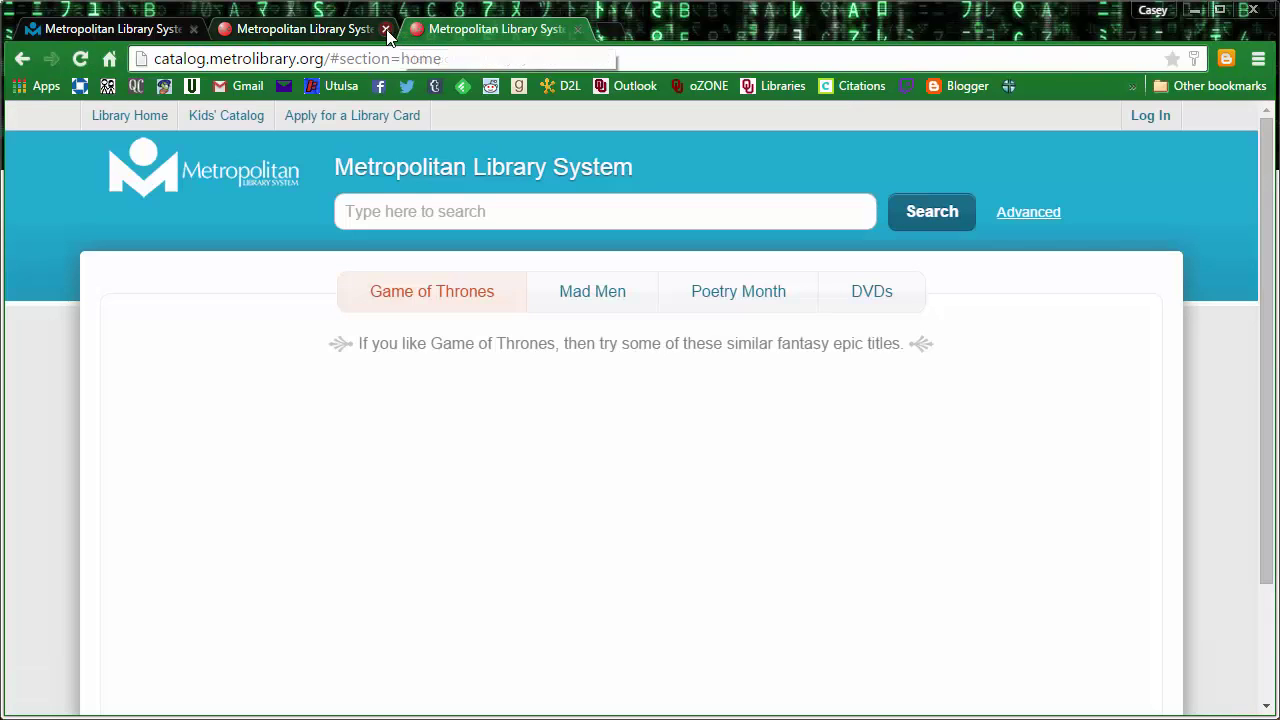
click(385, 29)
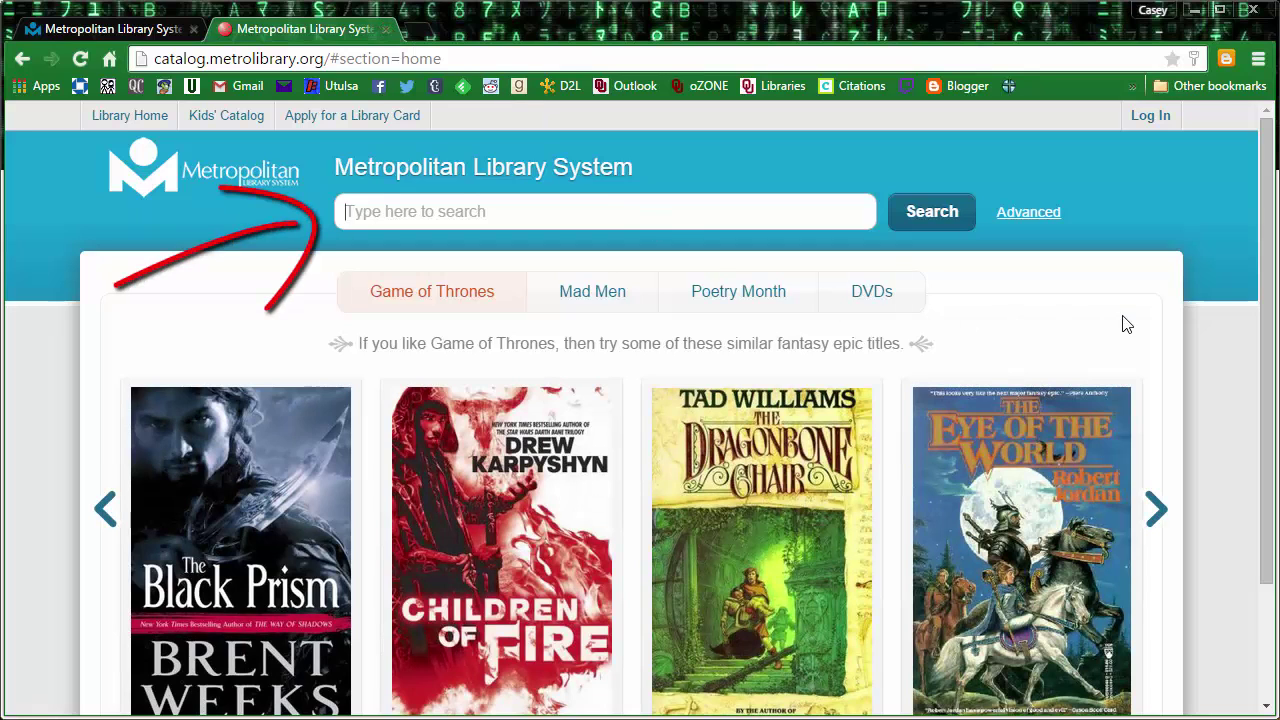
Step: Browse the featured catalog lists in turn: DVDs, Poetry Month, Mad Men and Game of Thrones
scroll(1122, 323, down, 1)
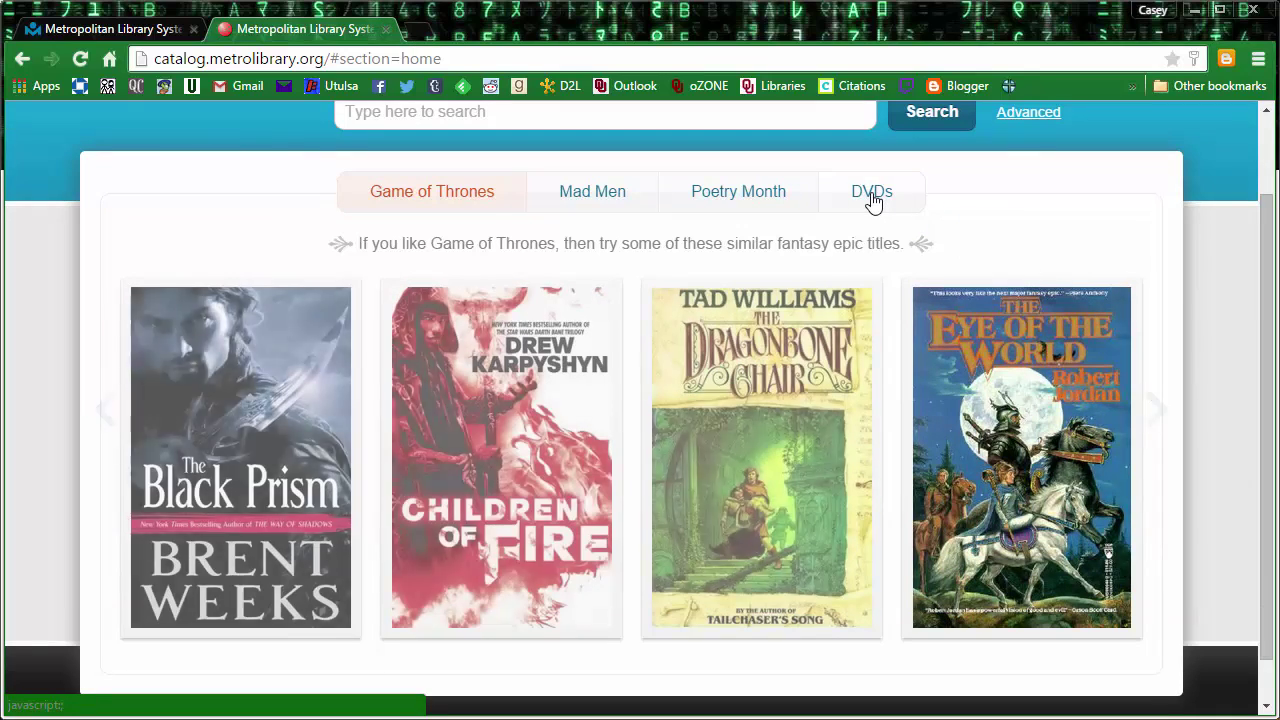
click(873, 199)
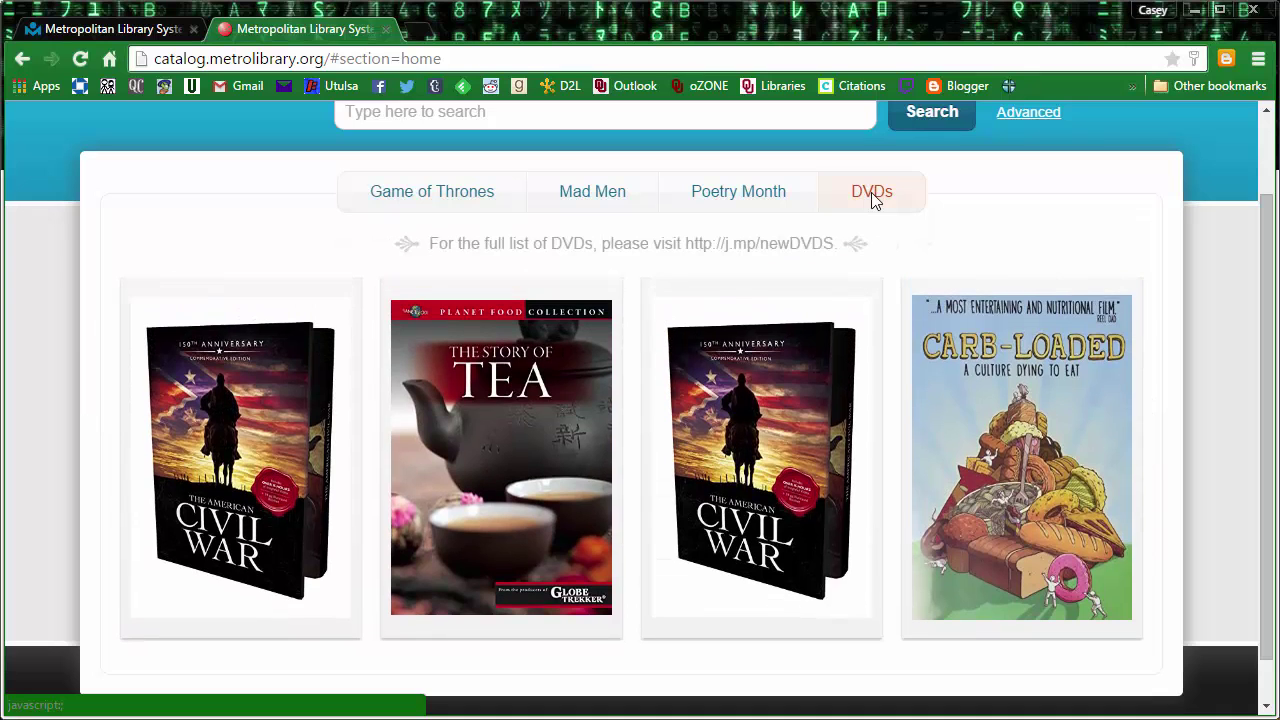
click(752, 200)
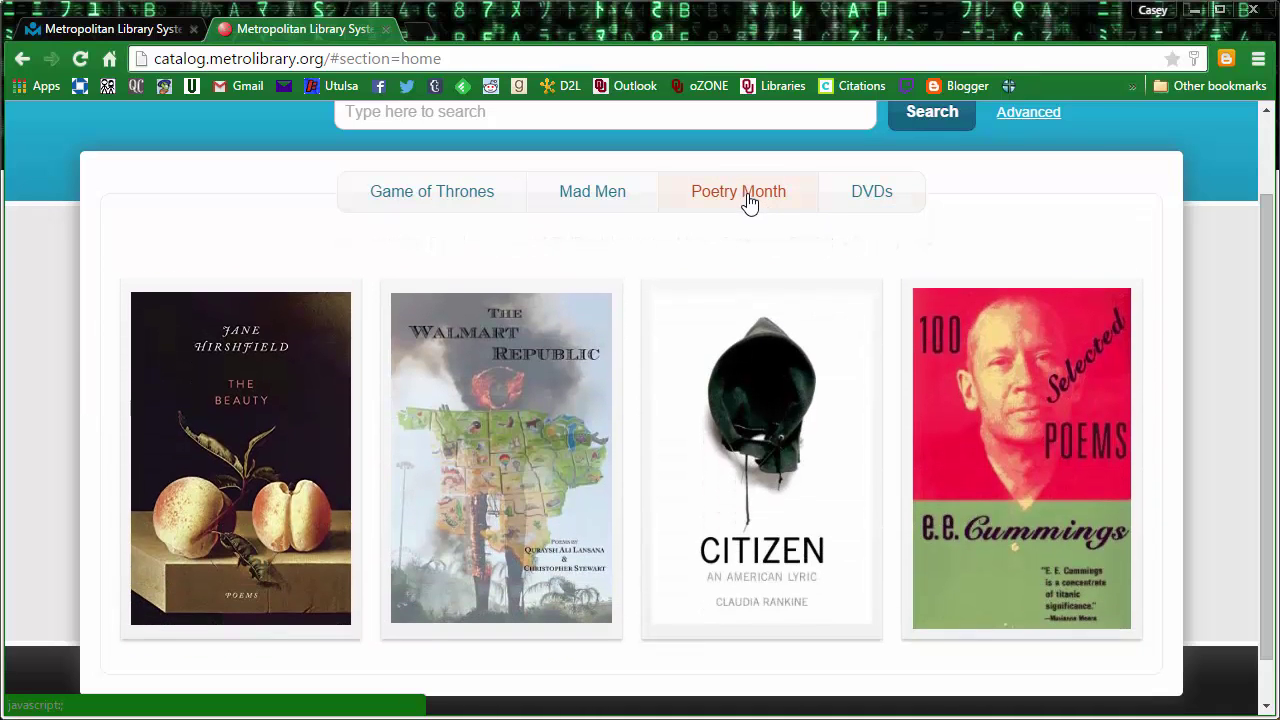
click(614, 200)
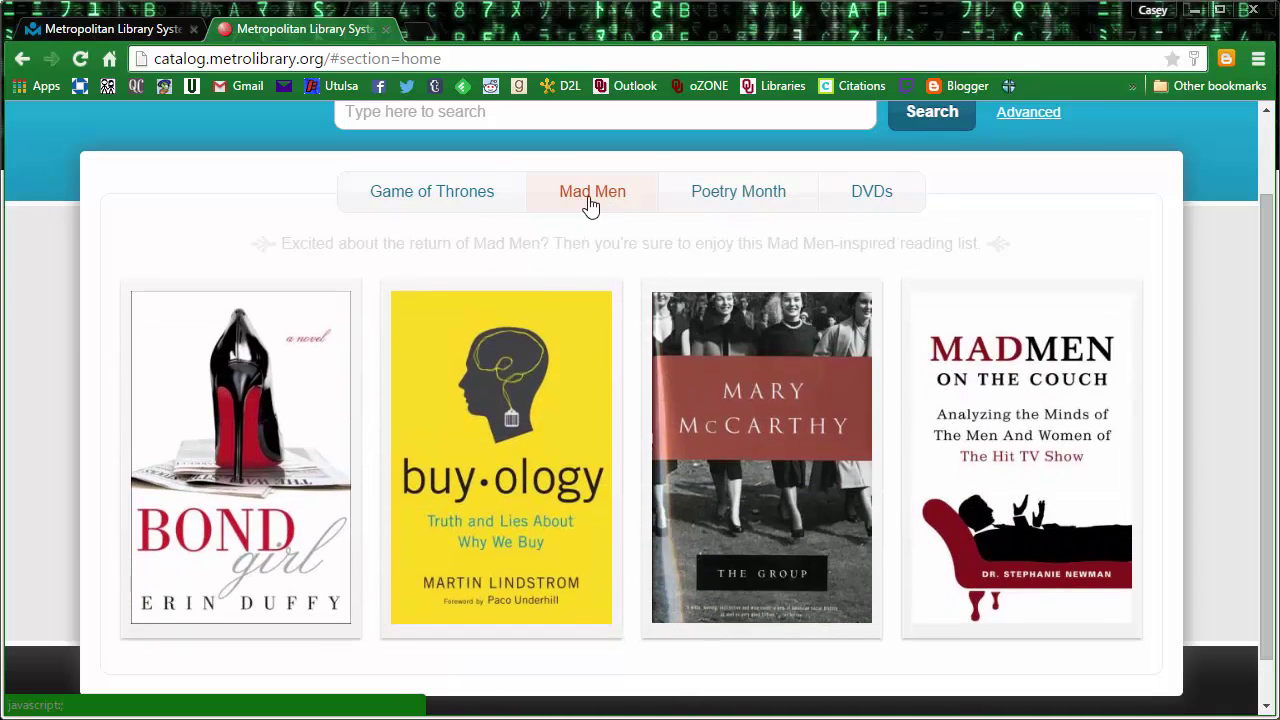
click(486, 204)
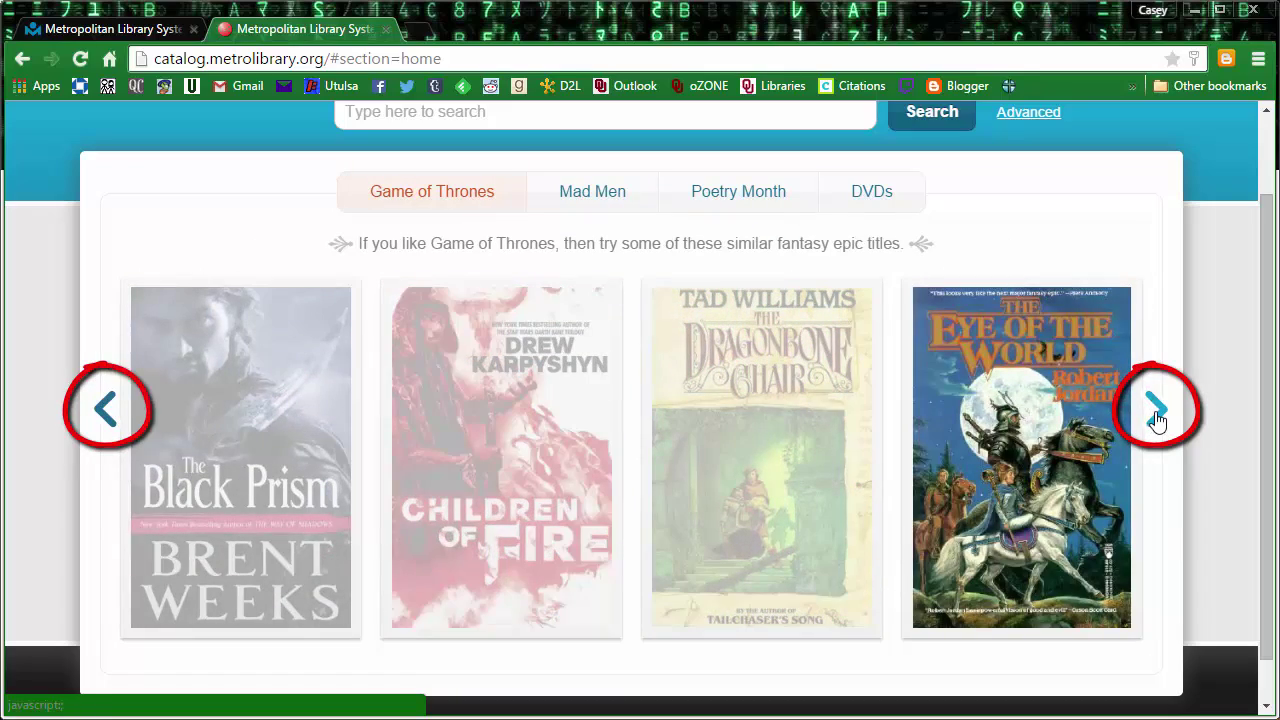
Step: Advance the Game of Thrones list to its following titles and review the full record of The Fellowship of the Ring
click(1155, 412)
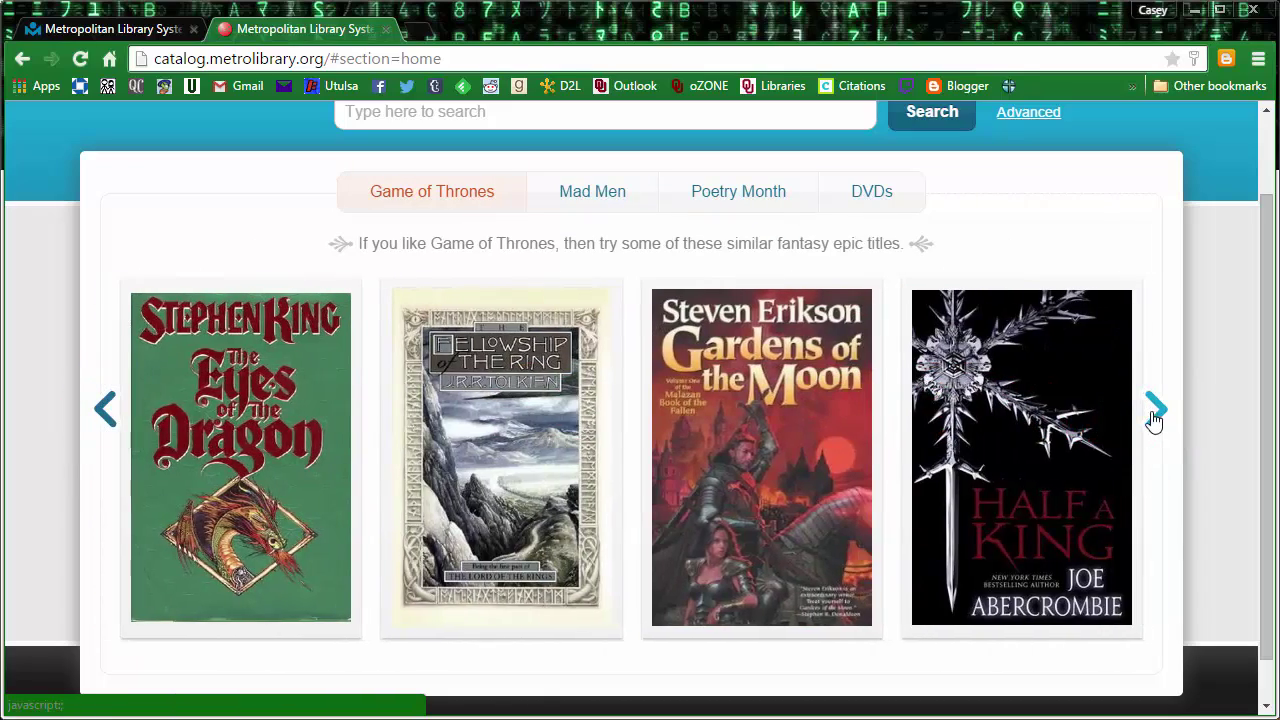
click(480, 417)
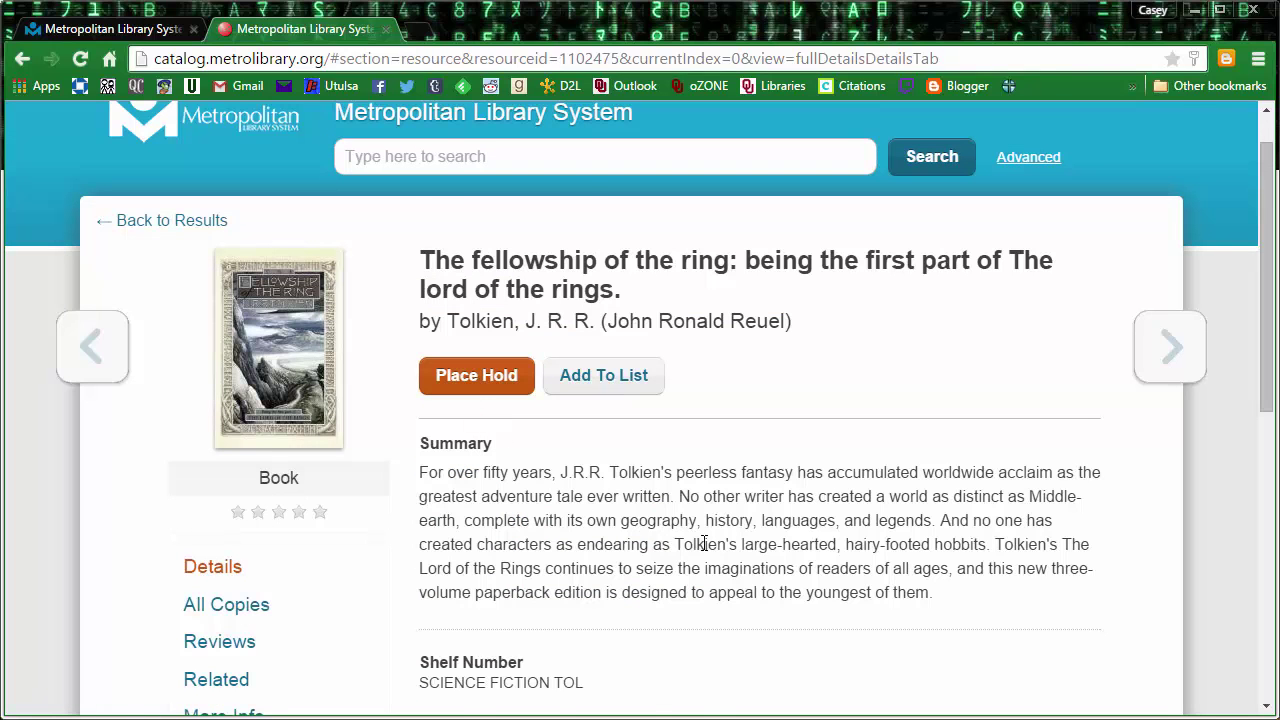
scroll(781, 551, down, 1)
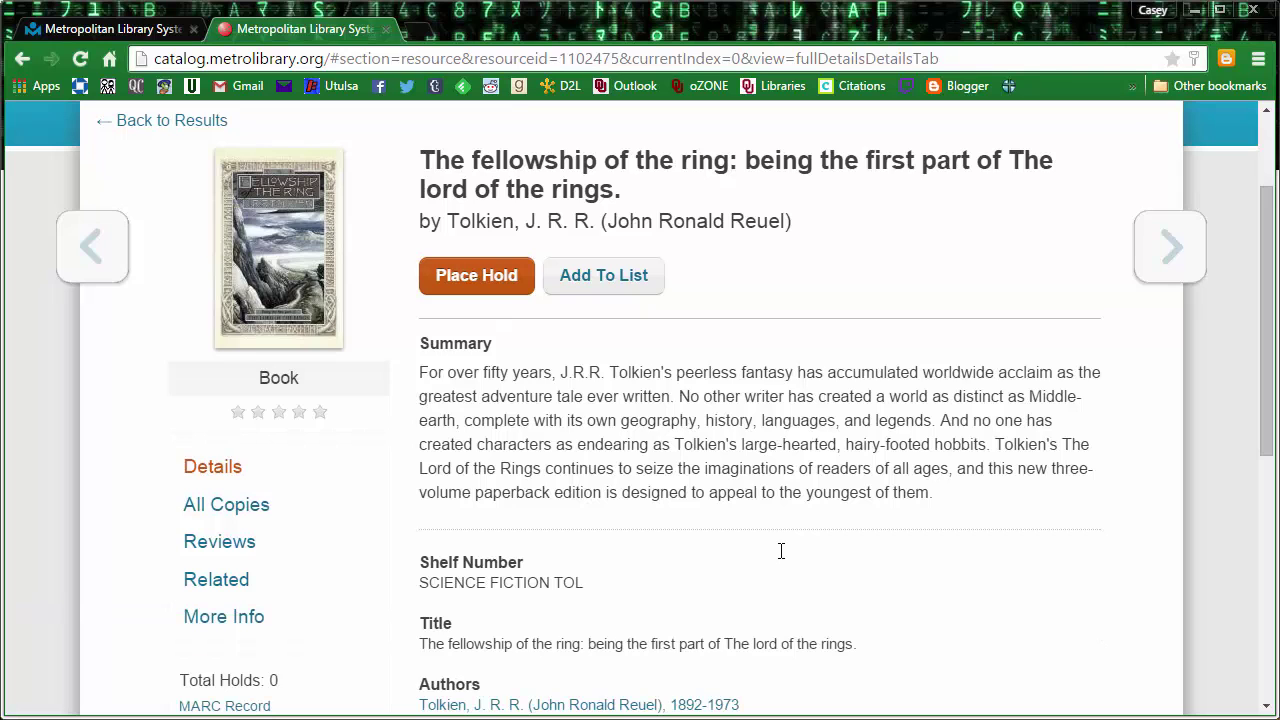
scroll(781, 551, down, 5)
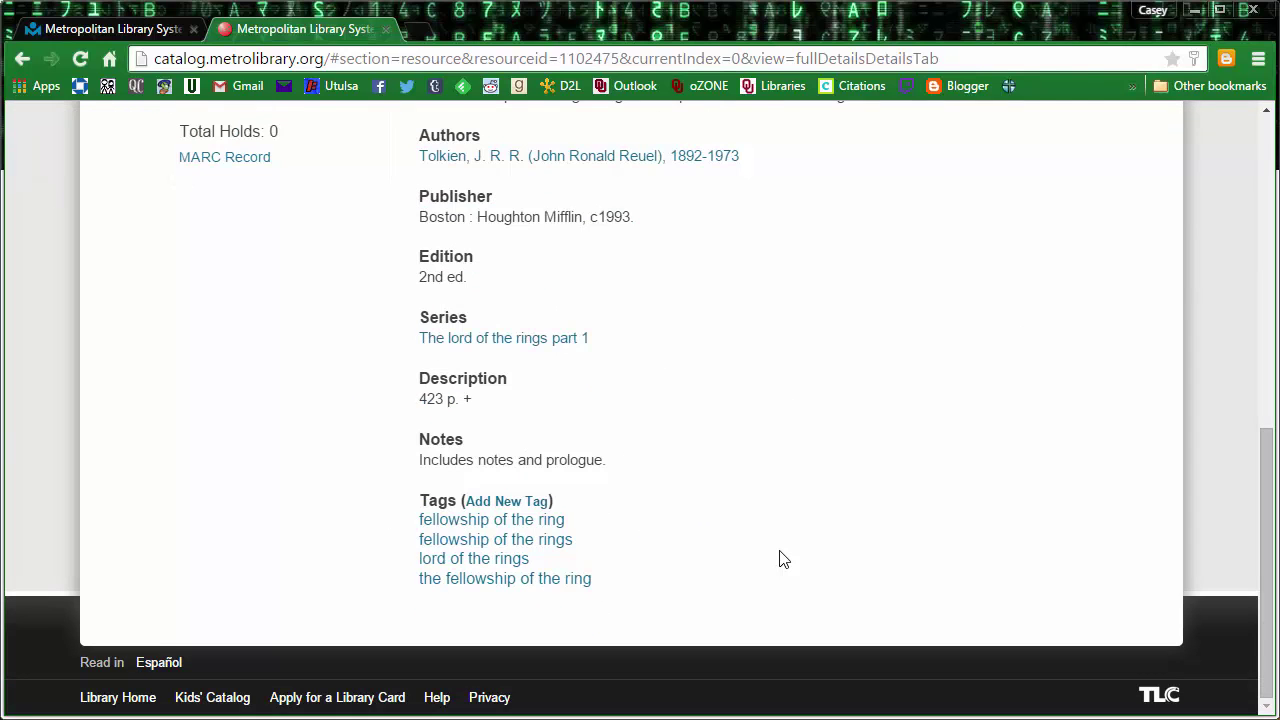
Step: Search the library catalog for "hunger games"
scroll(781, 557, up, 7)
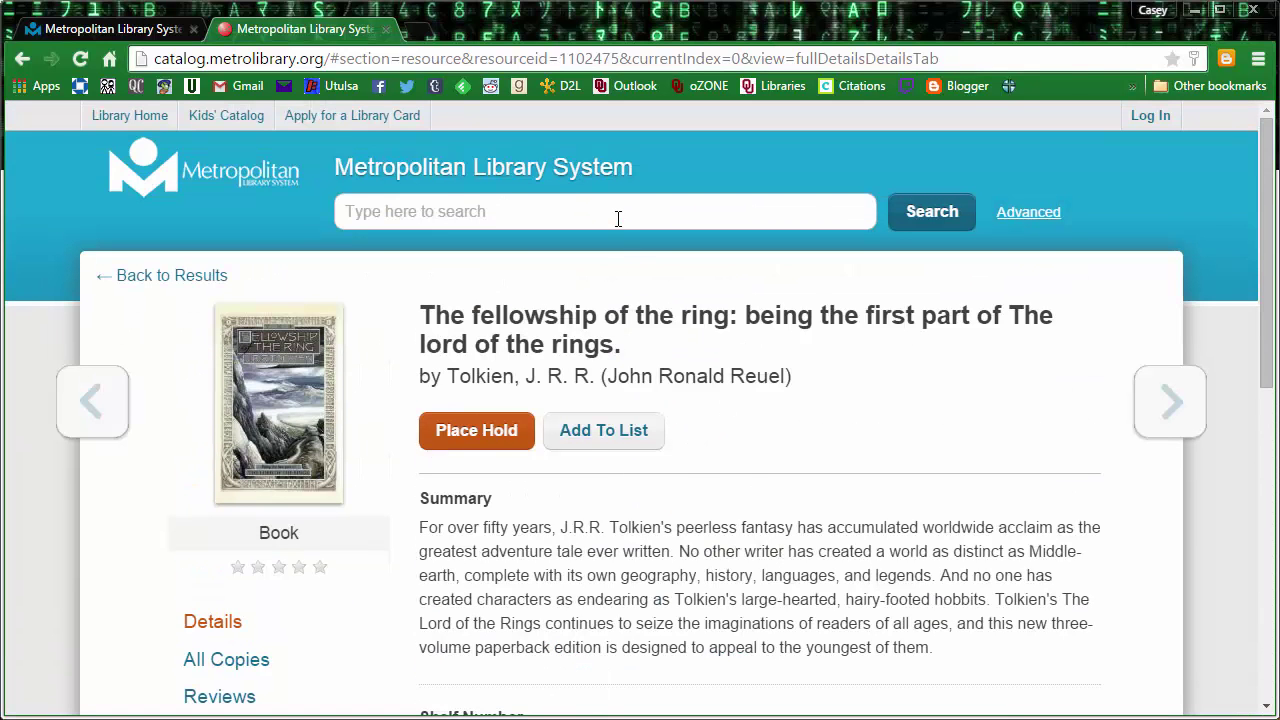
text(hunger games)
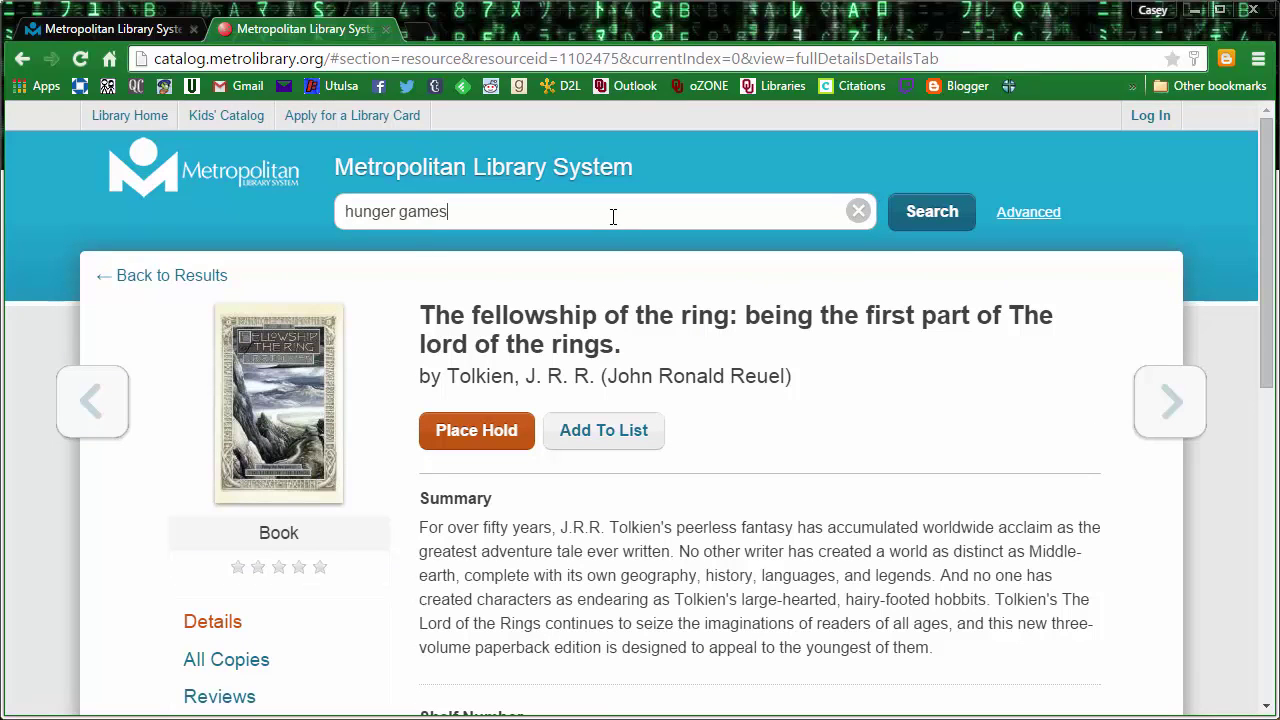
click(931, 220)
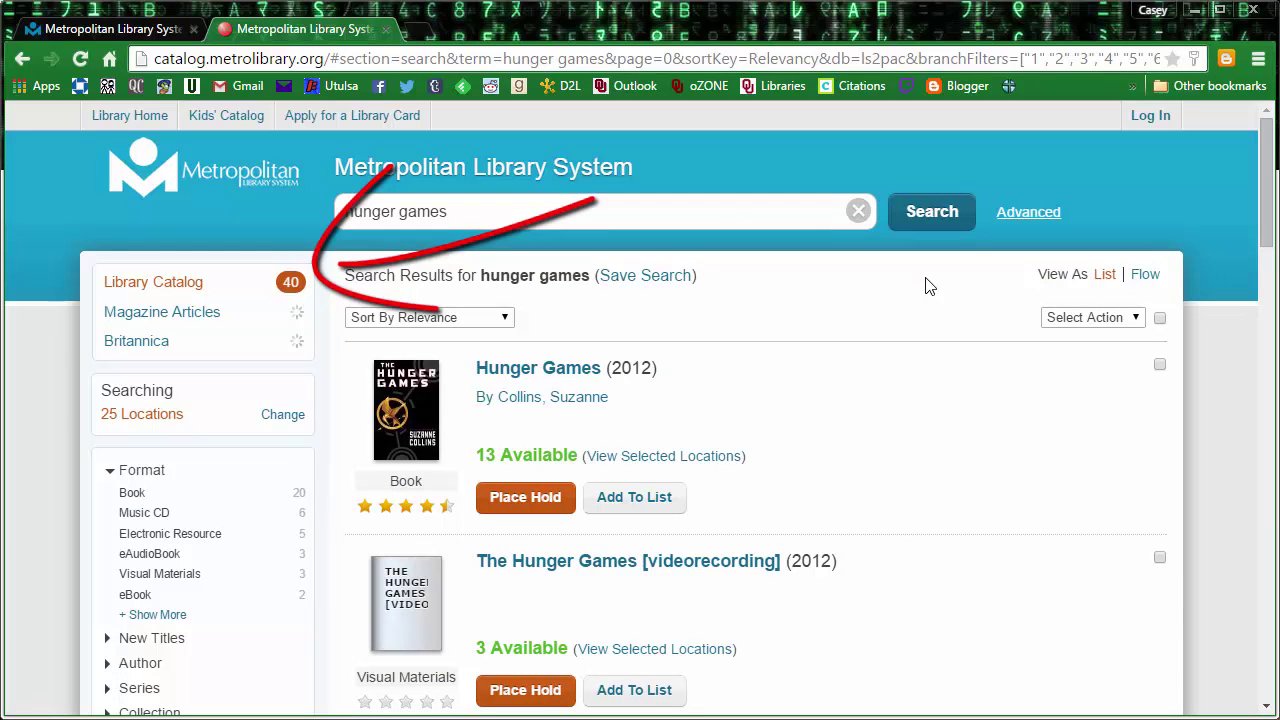
Step: Filter the hunger games results to the Visual Materials format, look through them, and remove the filter
click(196, 578)
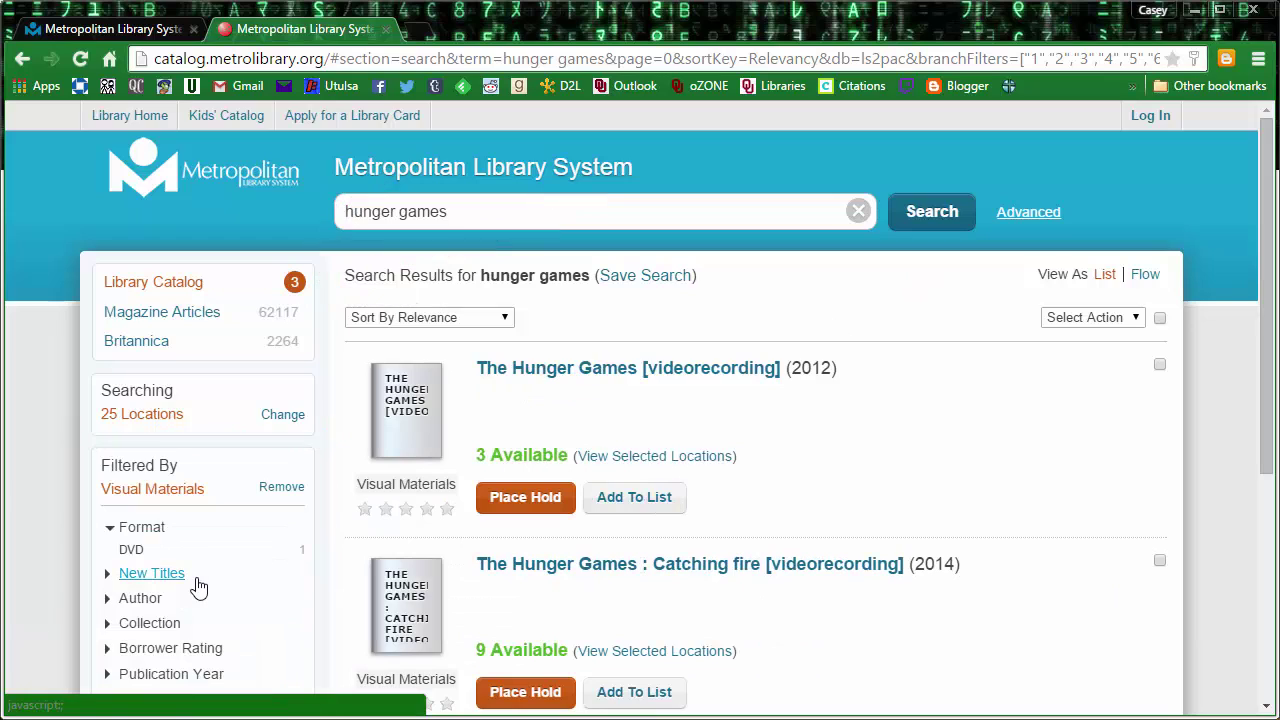
scroll(196, 585, down, 2)
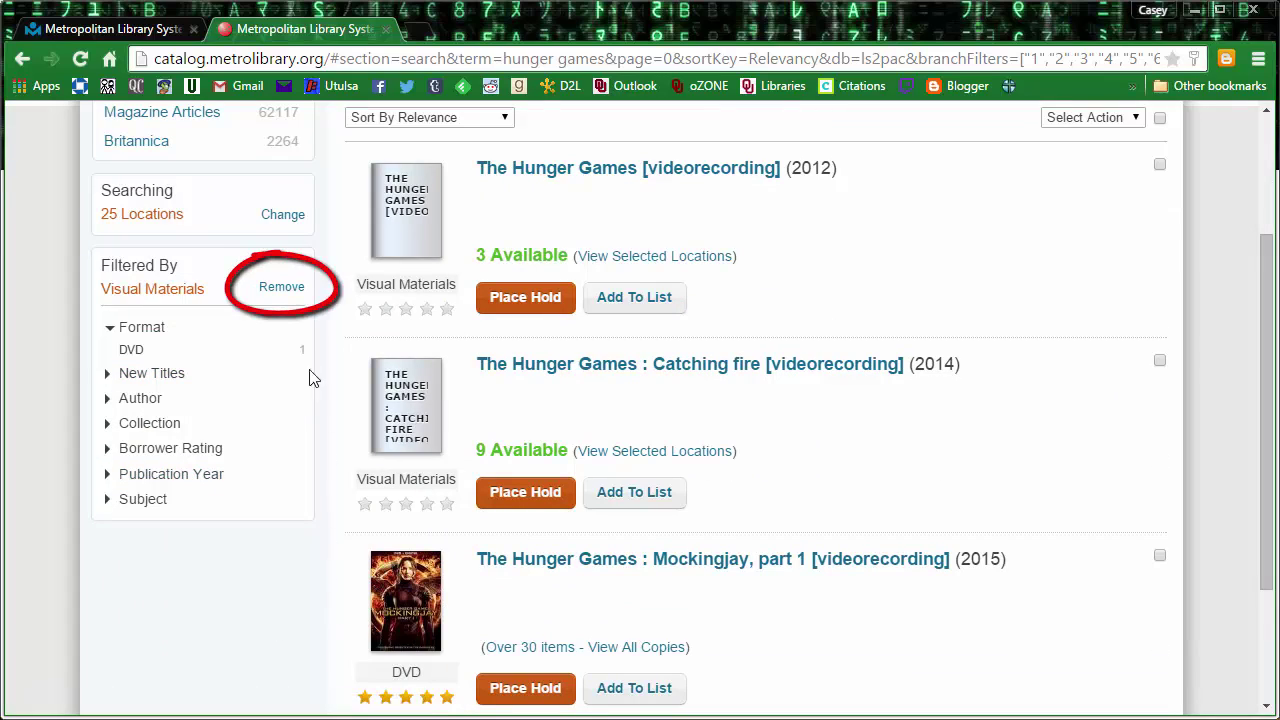
click(283, 290)
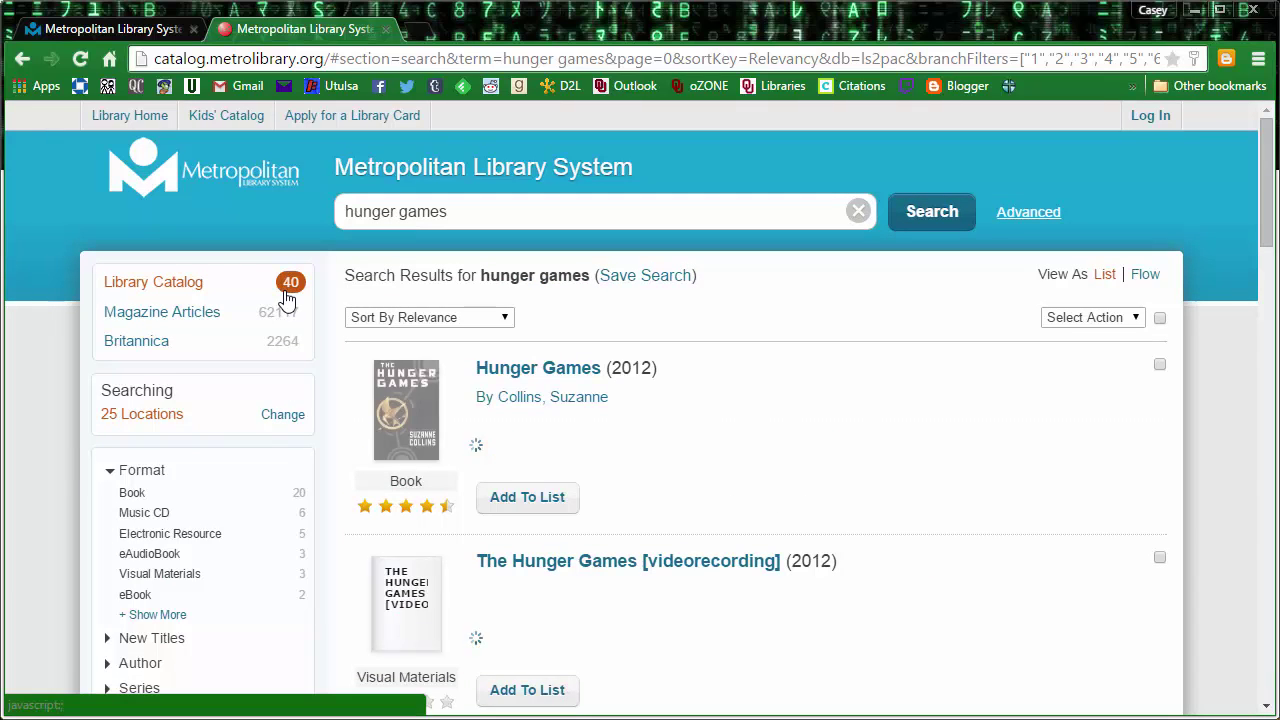
Step: List all titles by the Hunger Games author, Suzanne Collins, and narrow them to the series The Underland chronicles
click(593, 407)
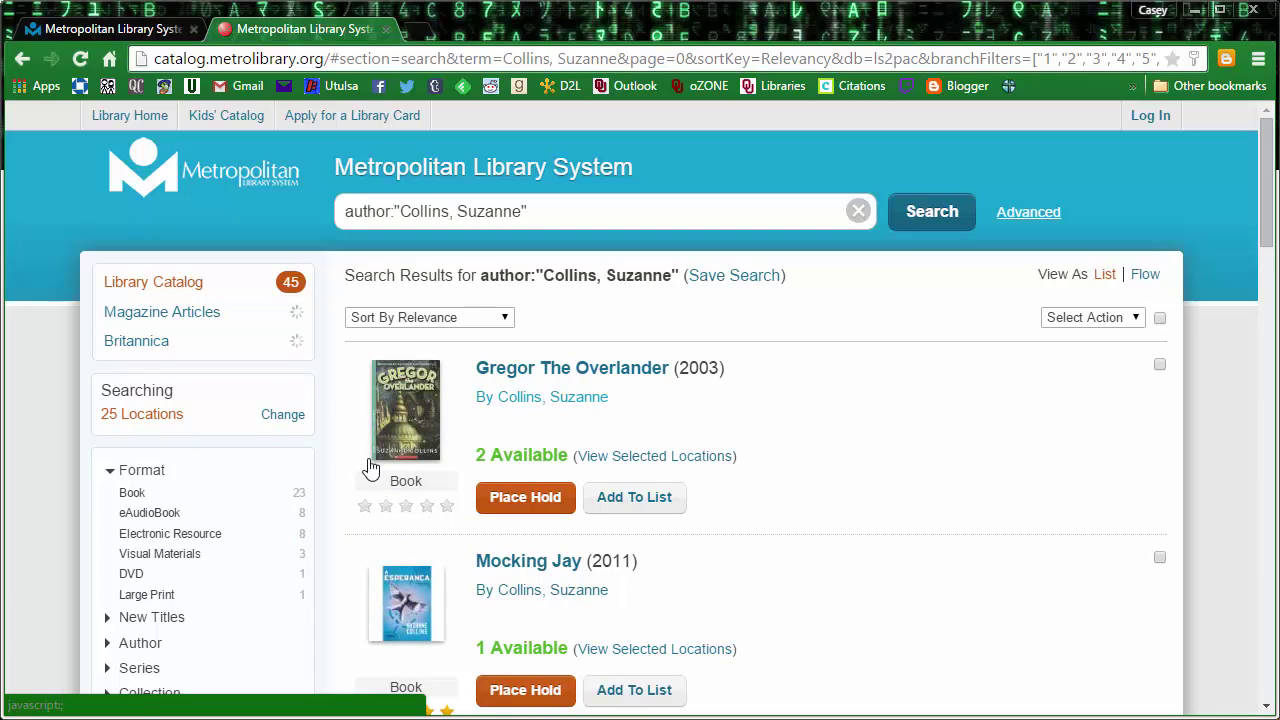
scroll(336, 449, down, 1)
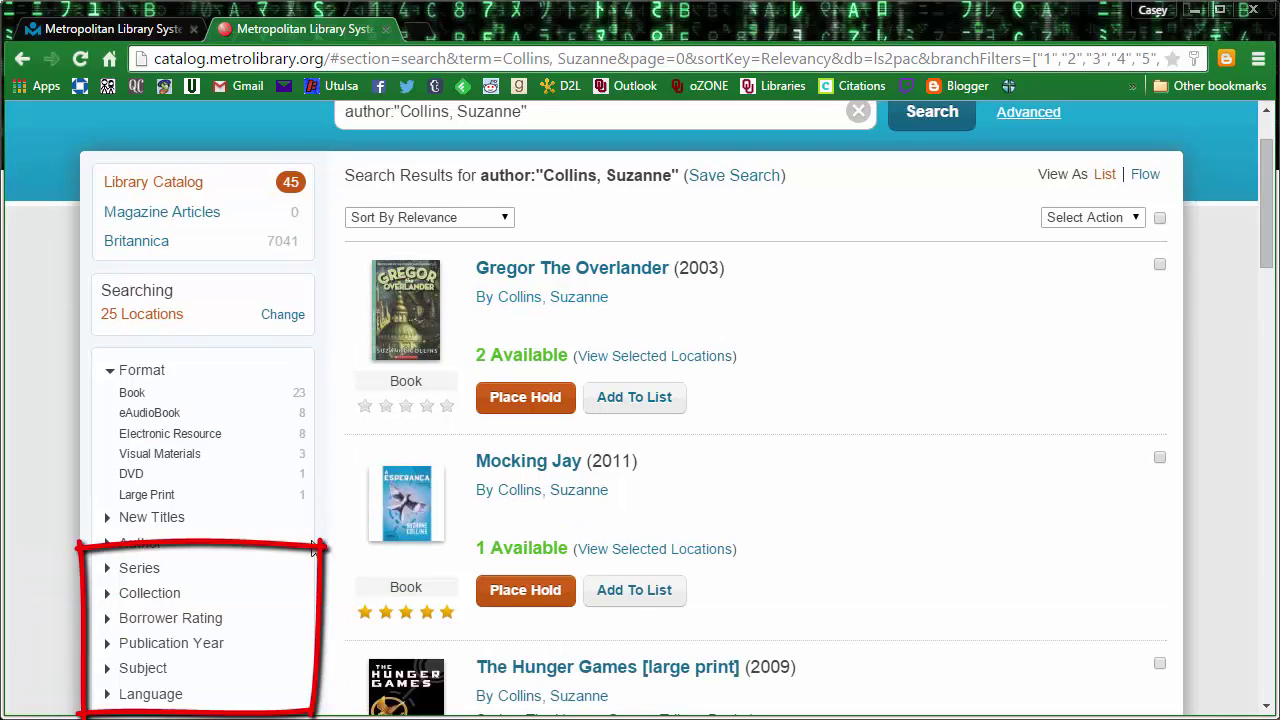
click(140, 568)
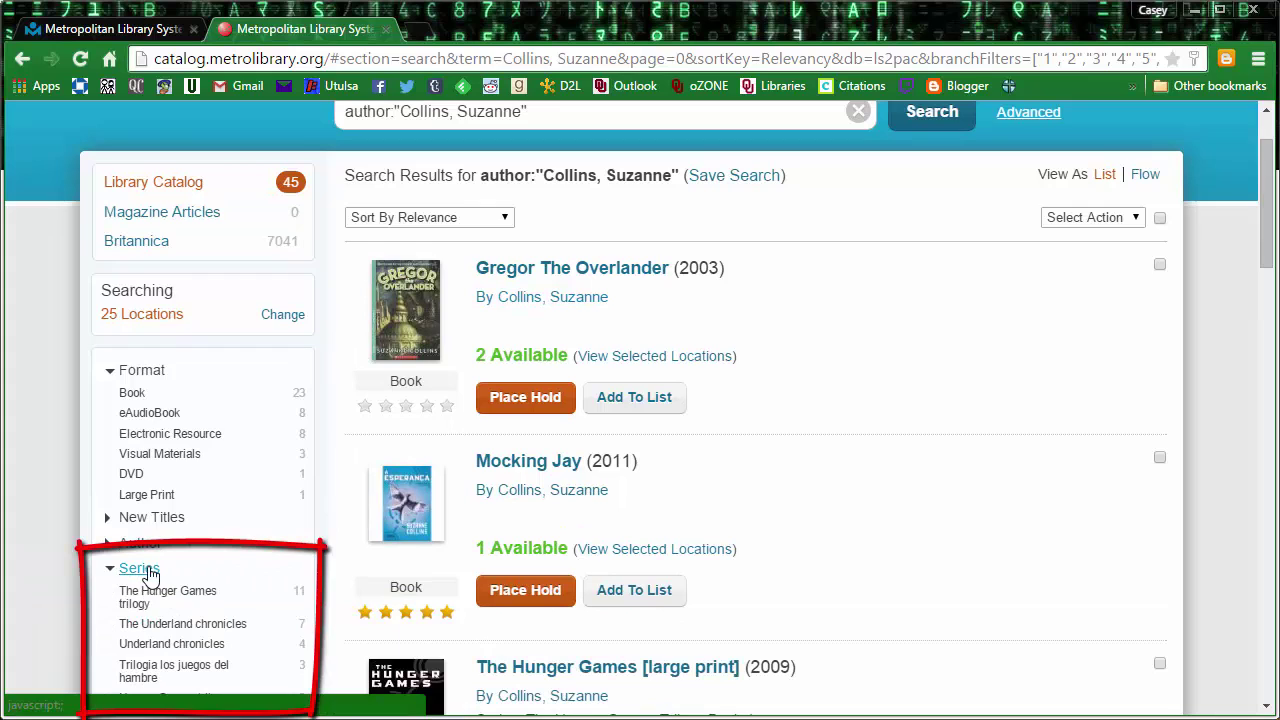
click(170, 624)
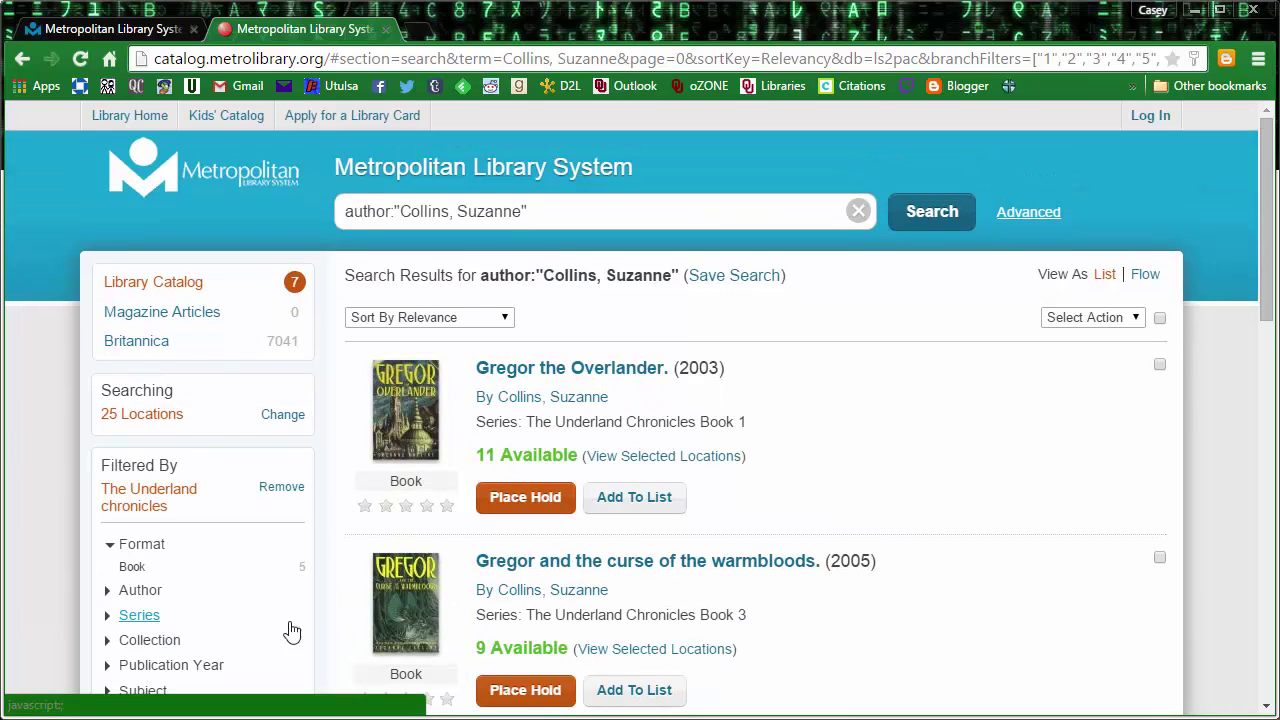
Step: Sort the Underland chronicles results by publication date and look through the sorted list
click(502, 319)
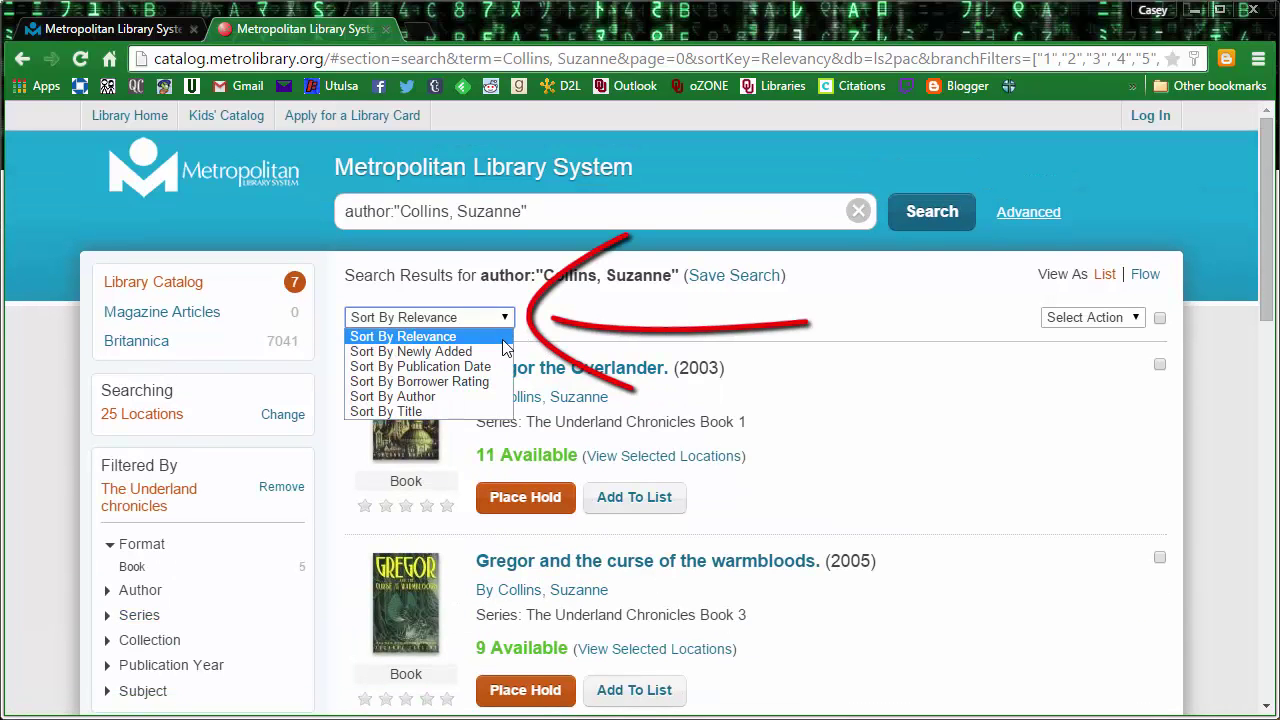
click(505, 368)
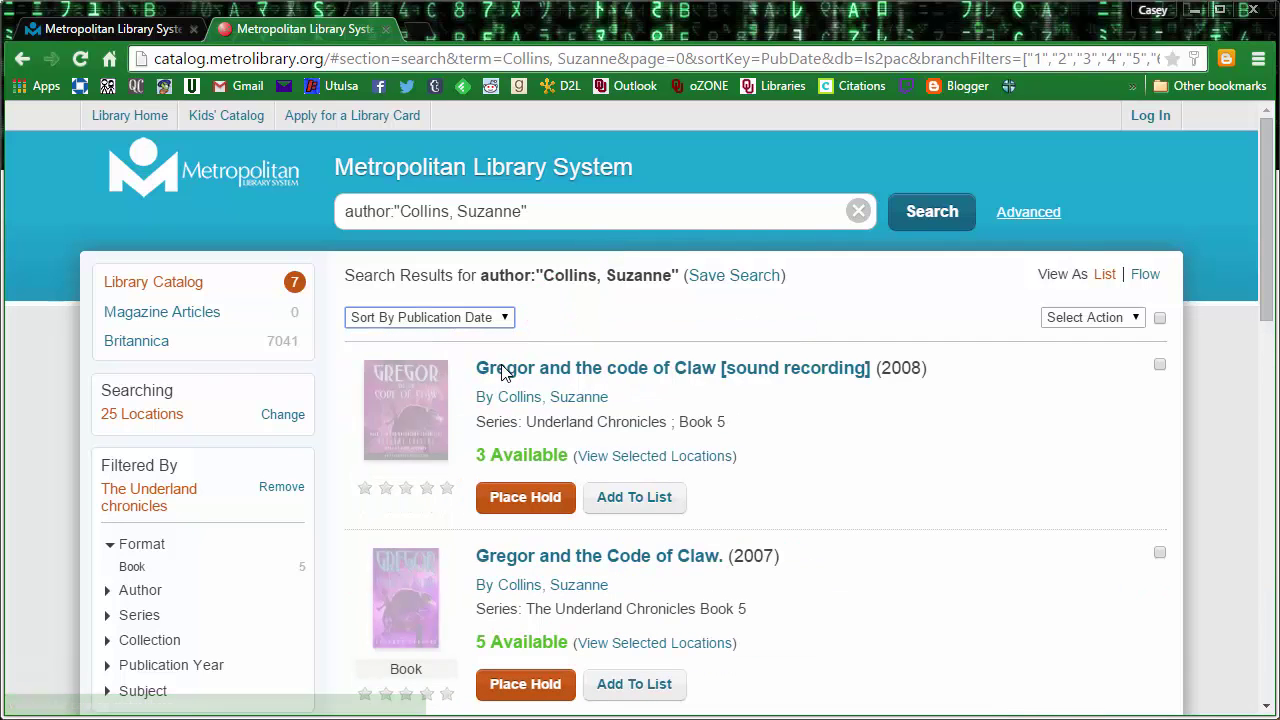
scroll(925, 448, down, 6)
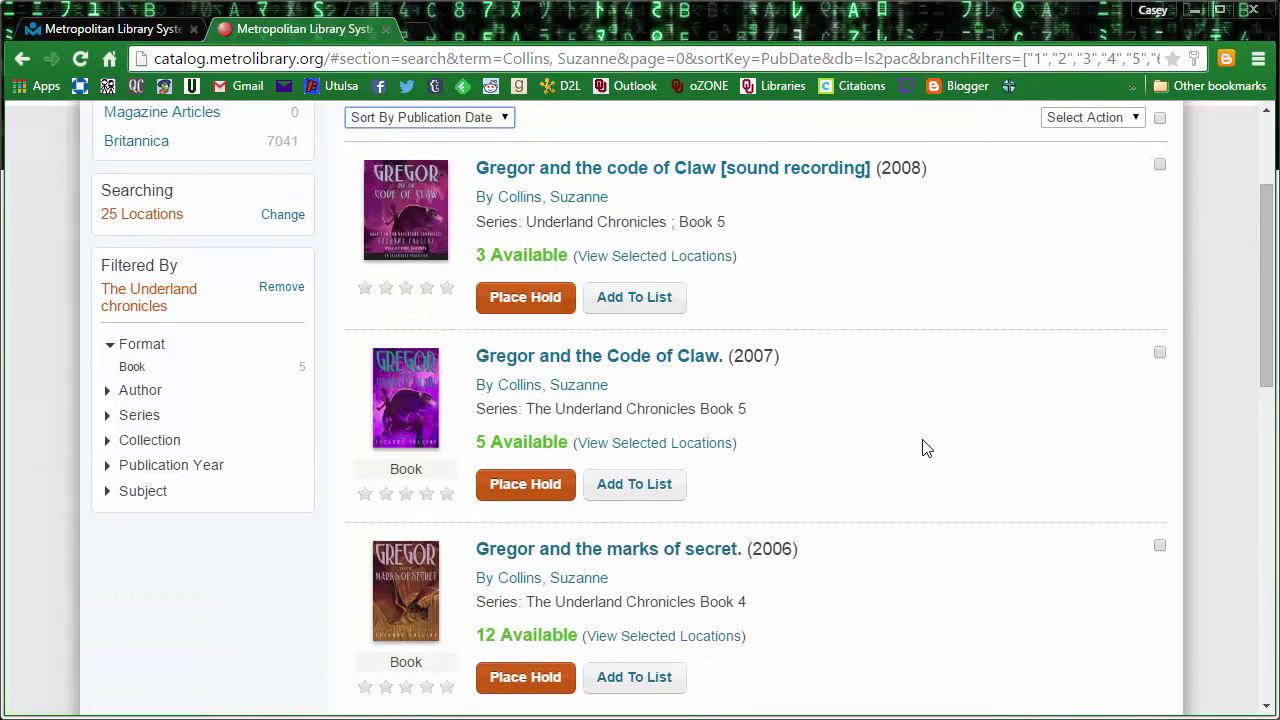
scroll(925, 448, down, 5)
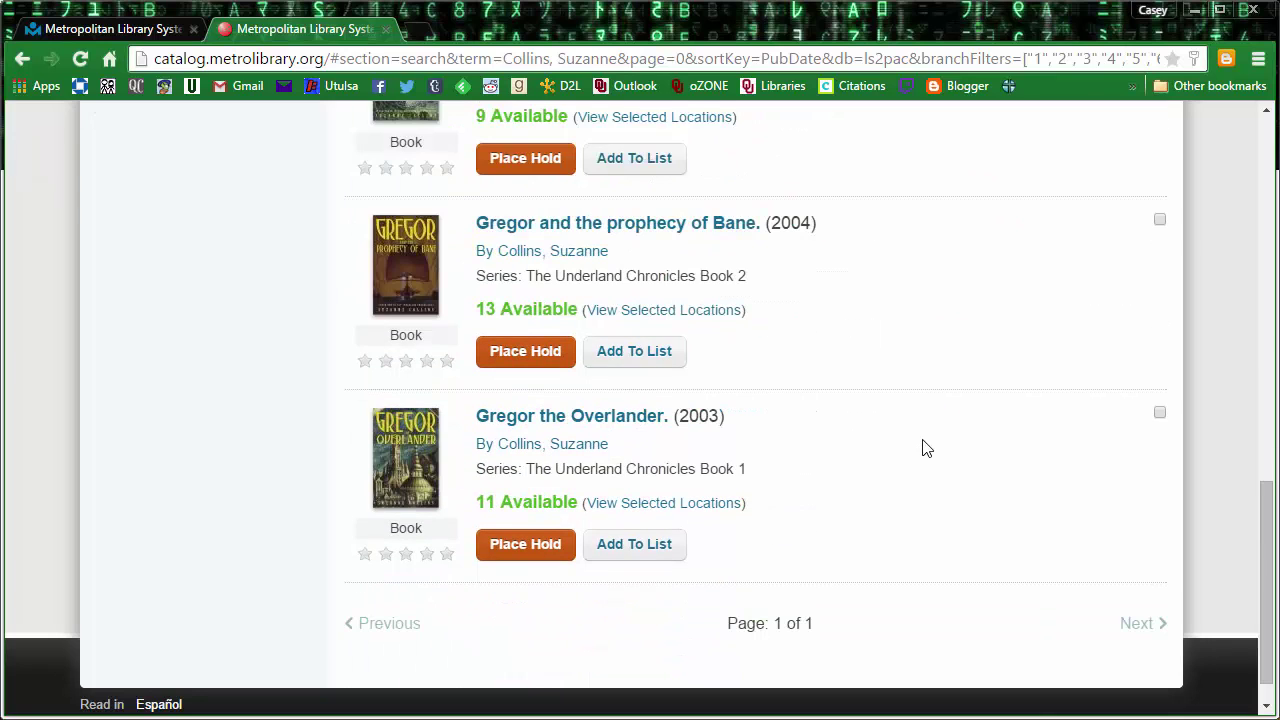
Step: Search the catalog for "rihanna" and filter the results to the Music CD format
scroll(925, 448, up, 11)
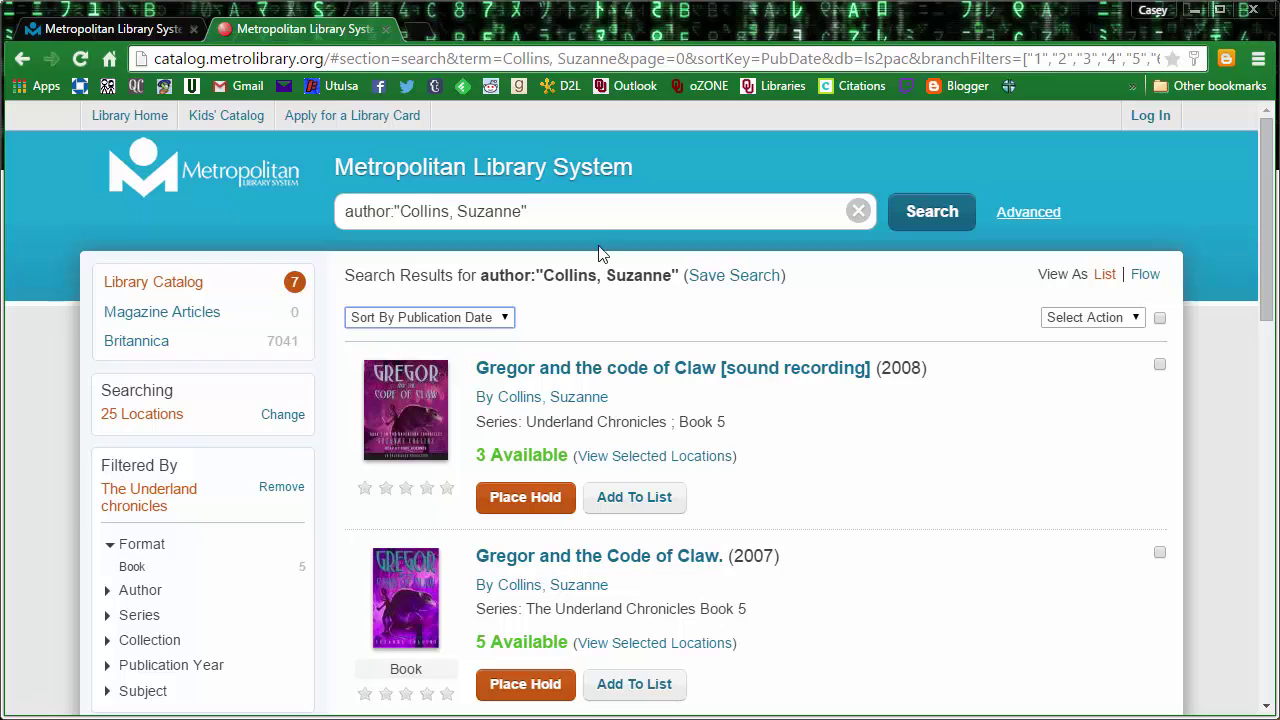
triple_click(438, 208)
text(rihanna)
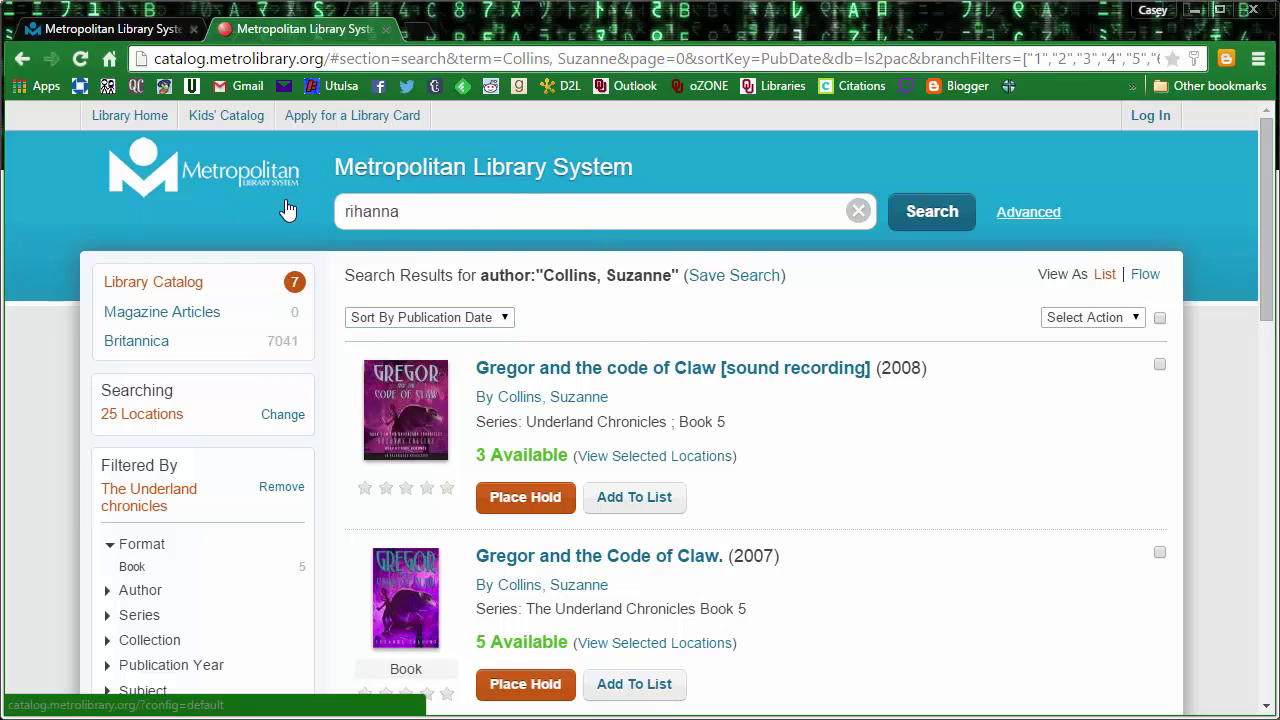
key(Return)
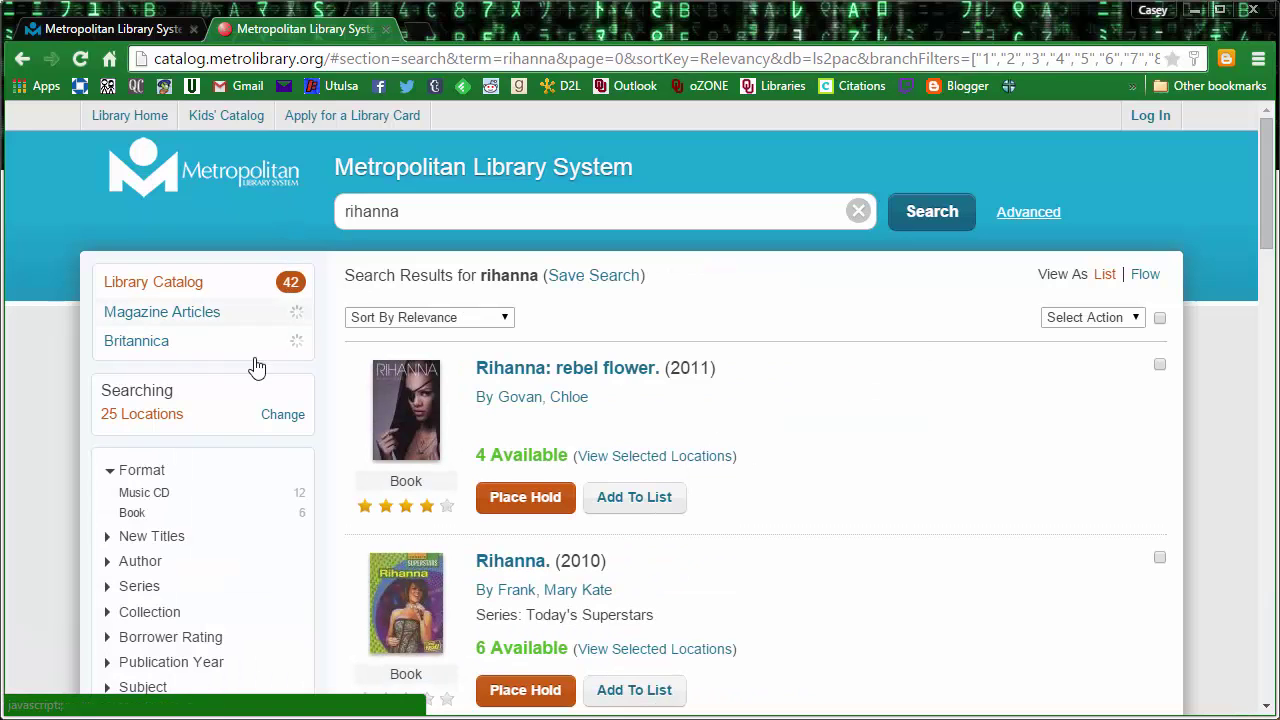
click(162, 495)
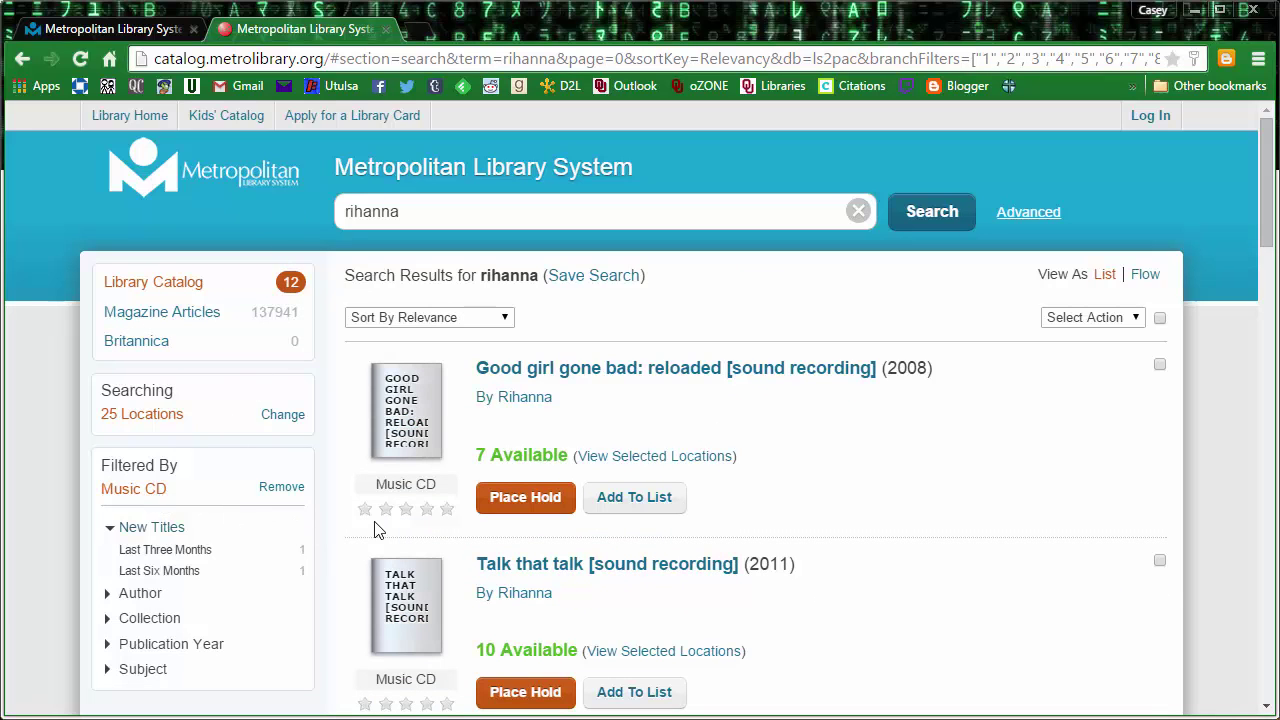
Step: Open the record for Unapologetic [sound recording] and examine the shelf location and status of all copies at each library
scroll(378, 530, down, 4)
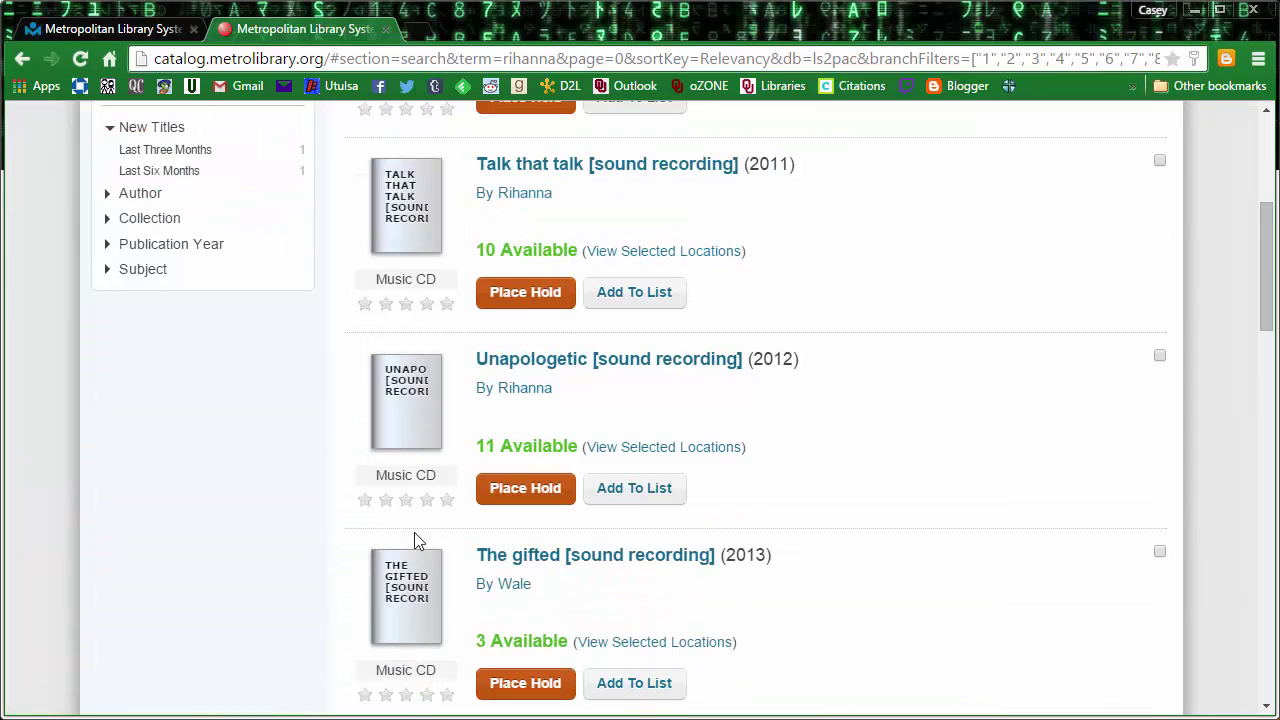
click(673, 362)
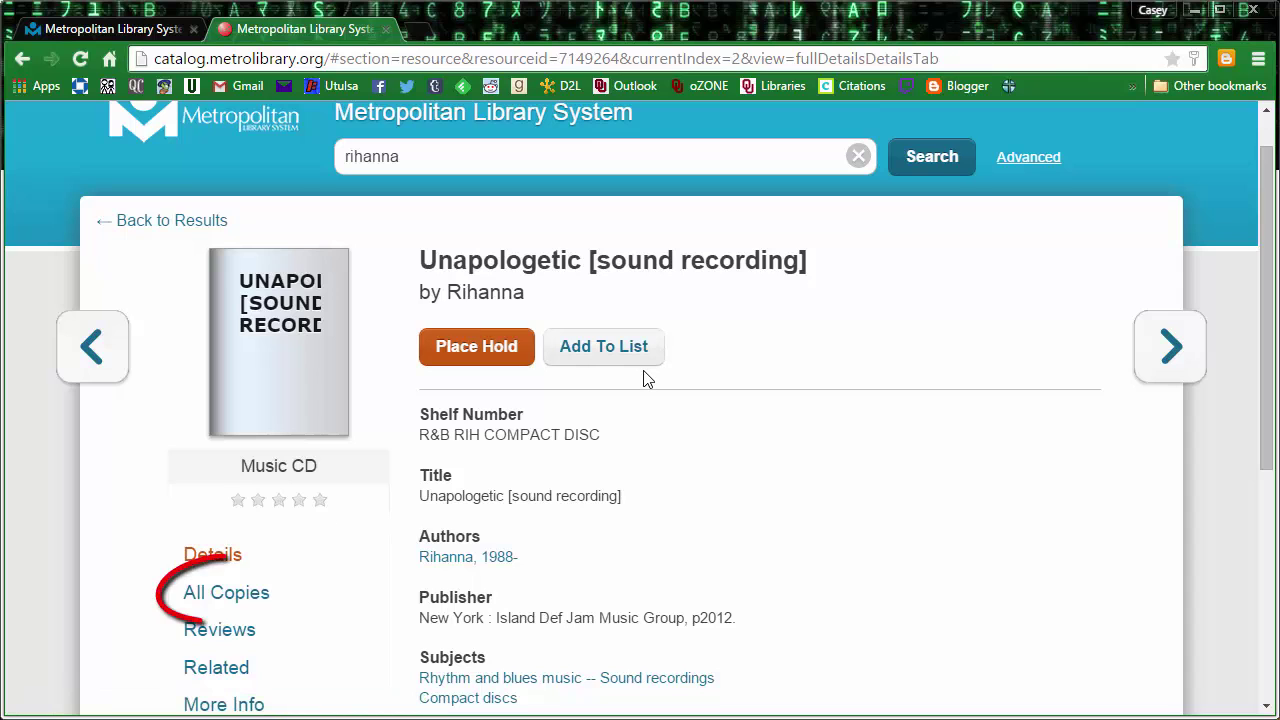
click(242, 596)
scroll(835, 451, down, 8)
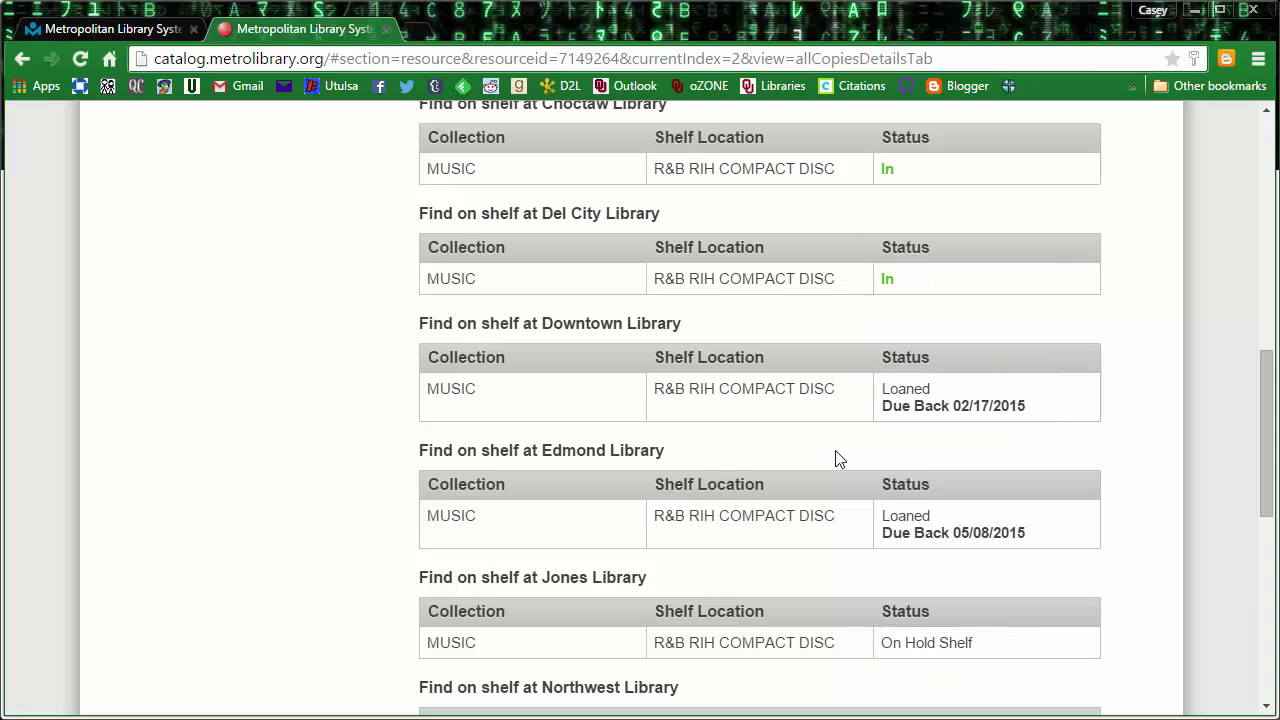
scroll(838, 458, up, 6)
scroll(838, 458, up, 1)
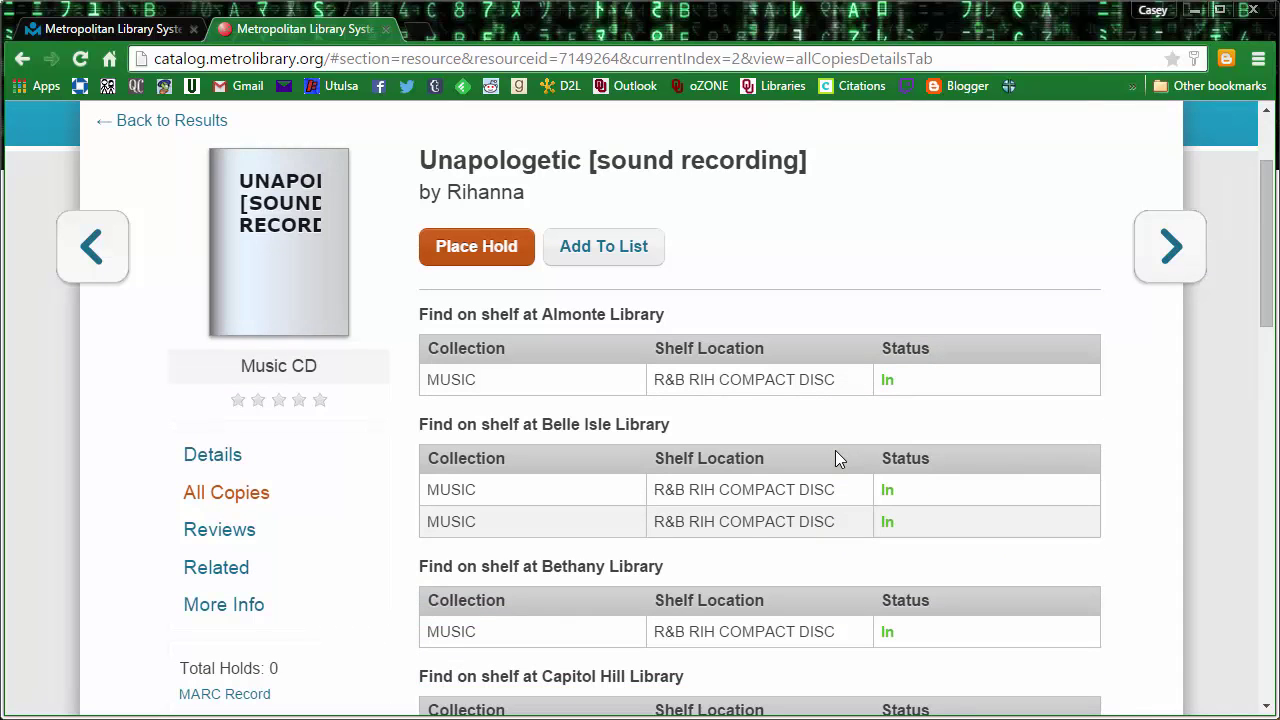
Step: Place a hold on Unapologetic [sound recording] and log in with the library card number or EZ username and the account password
scroll(835, 450, up, 1)
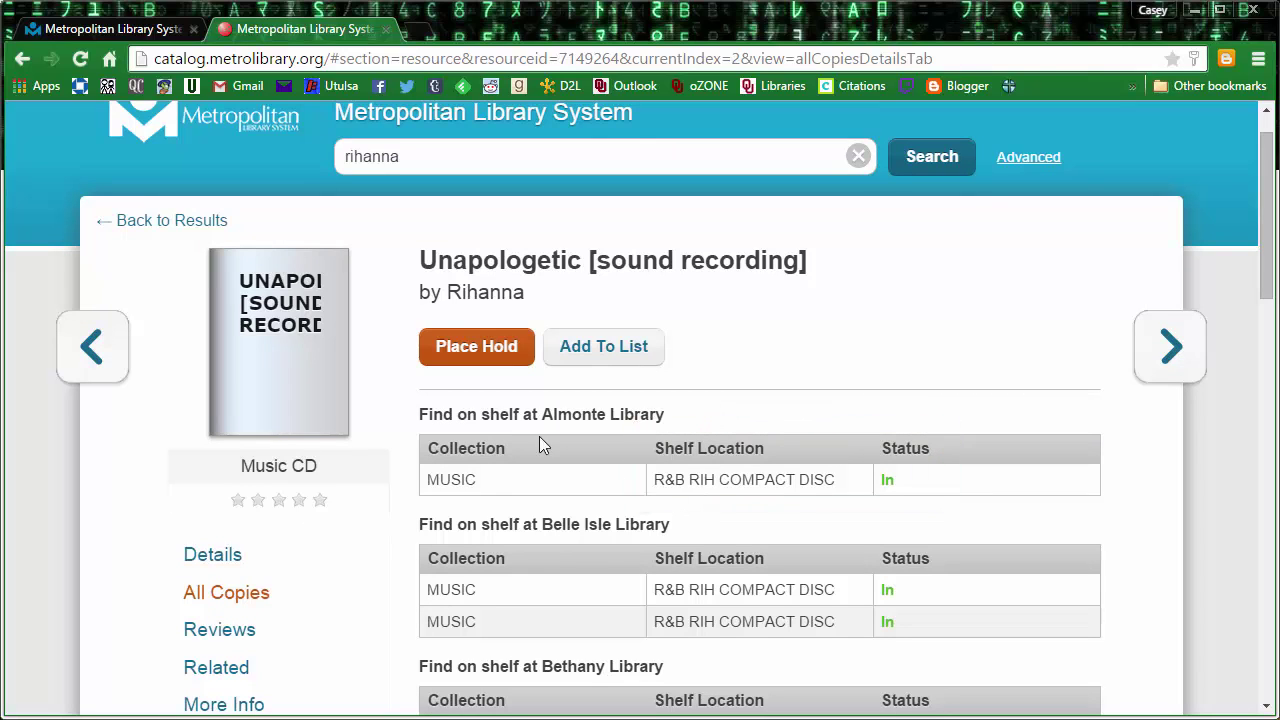
click(489, 354)
click(490, 322)
key(Down)
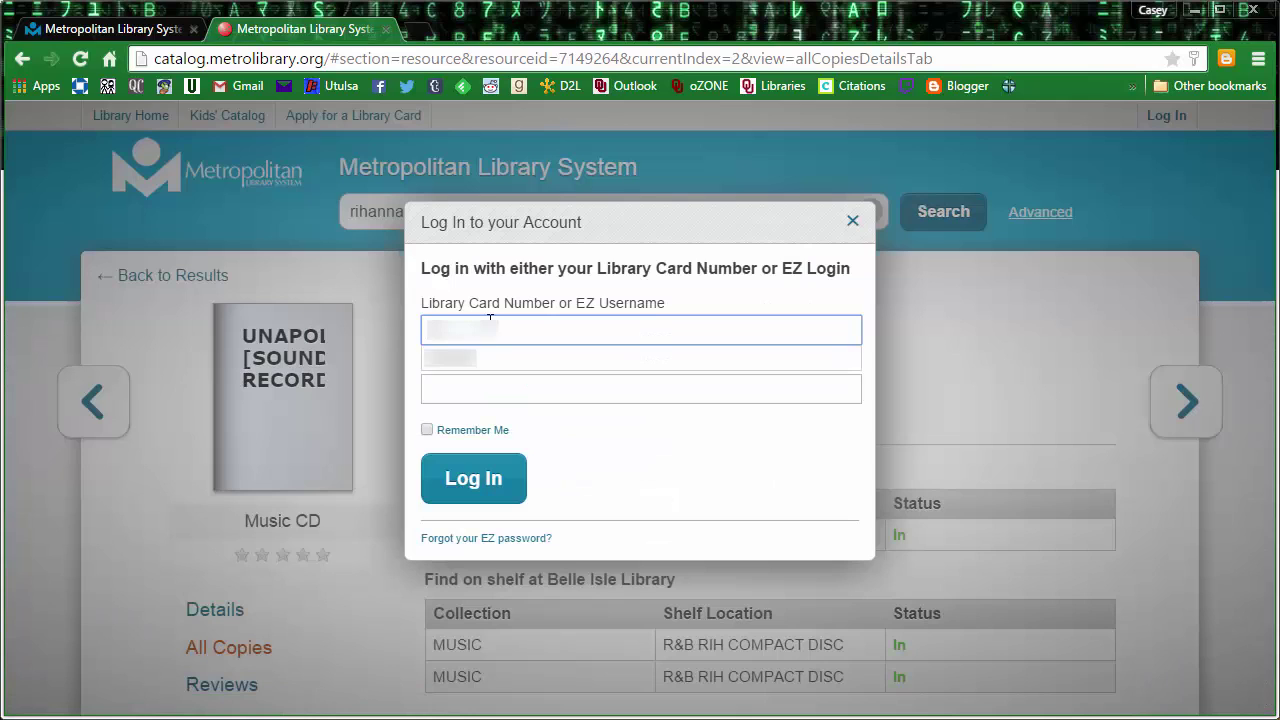
key(Return)
key(Tab)
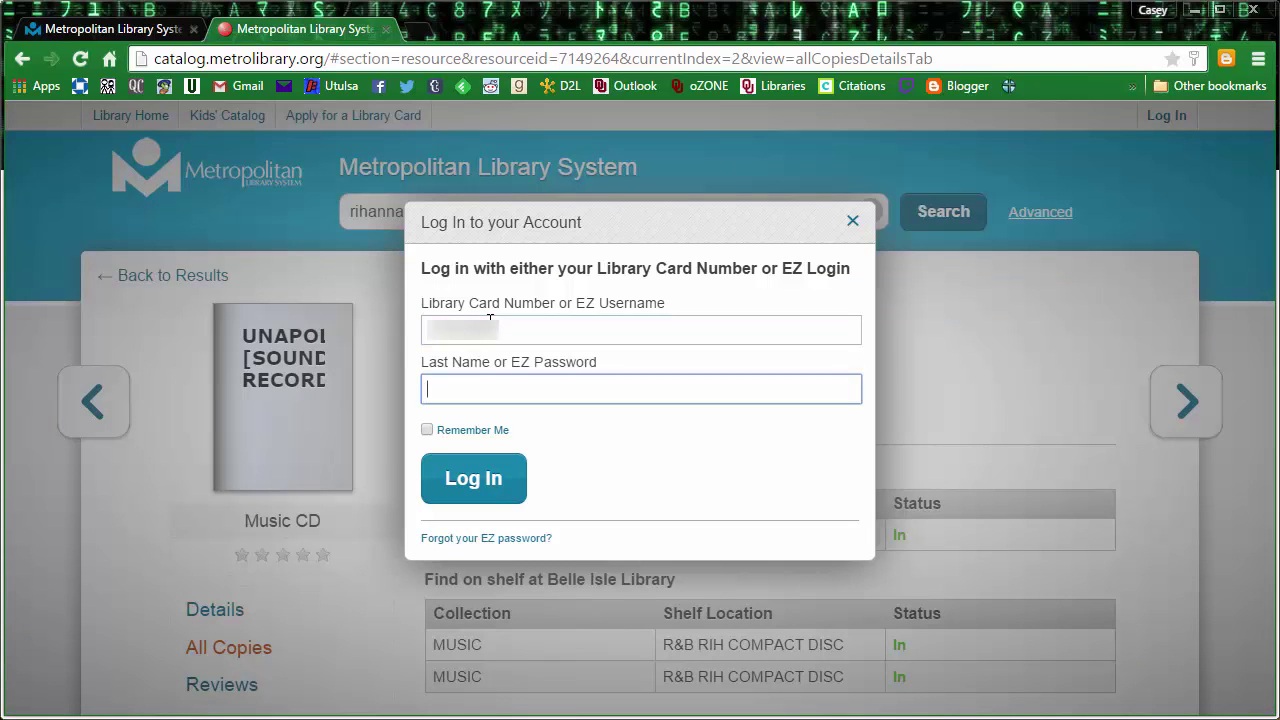
click(470, 482)
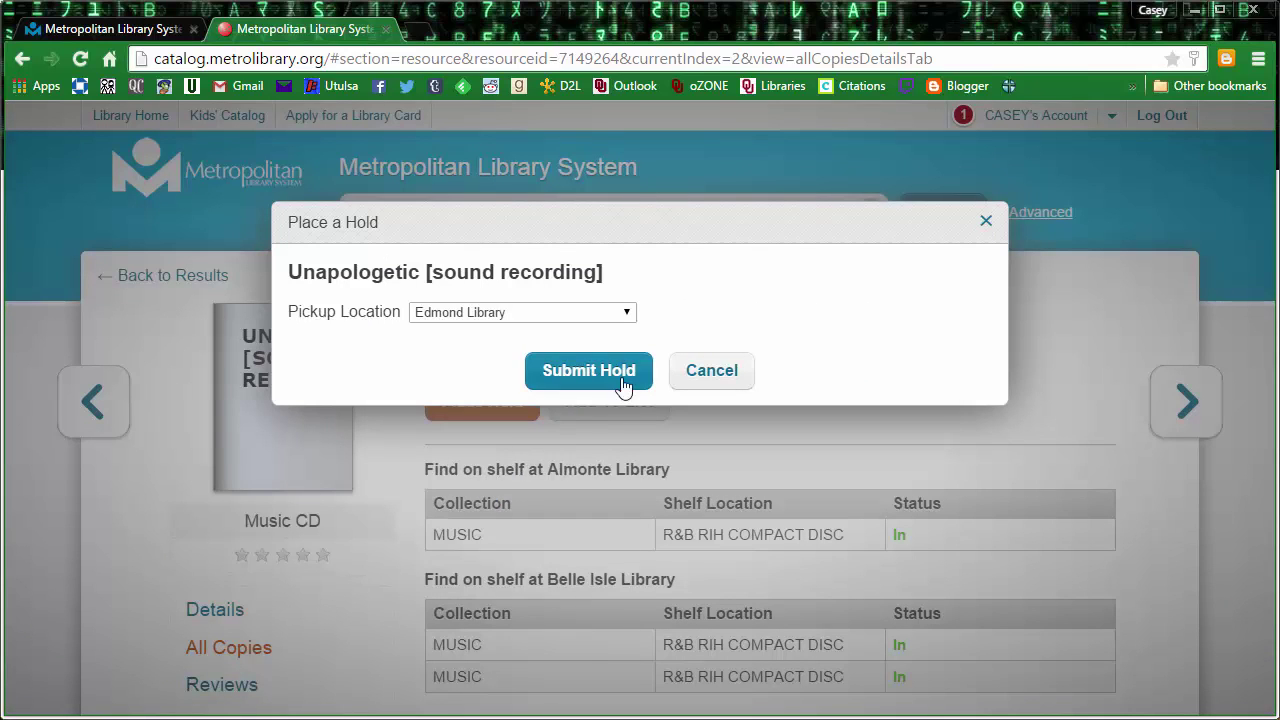
Step: Submit the hold with Edmond Library as the pickup location and dismiss the notification
click(626, 313)
click(626, 313)
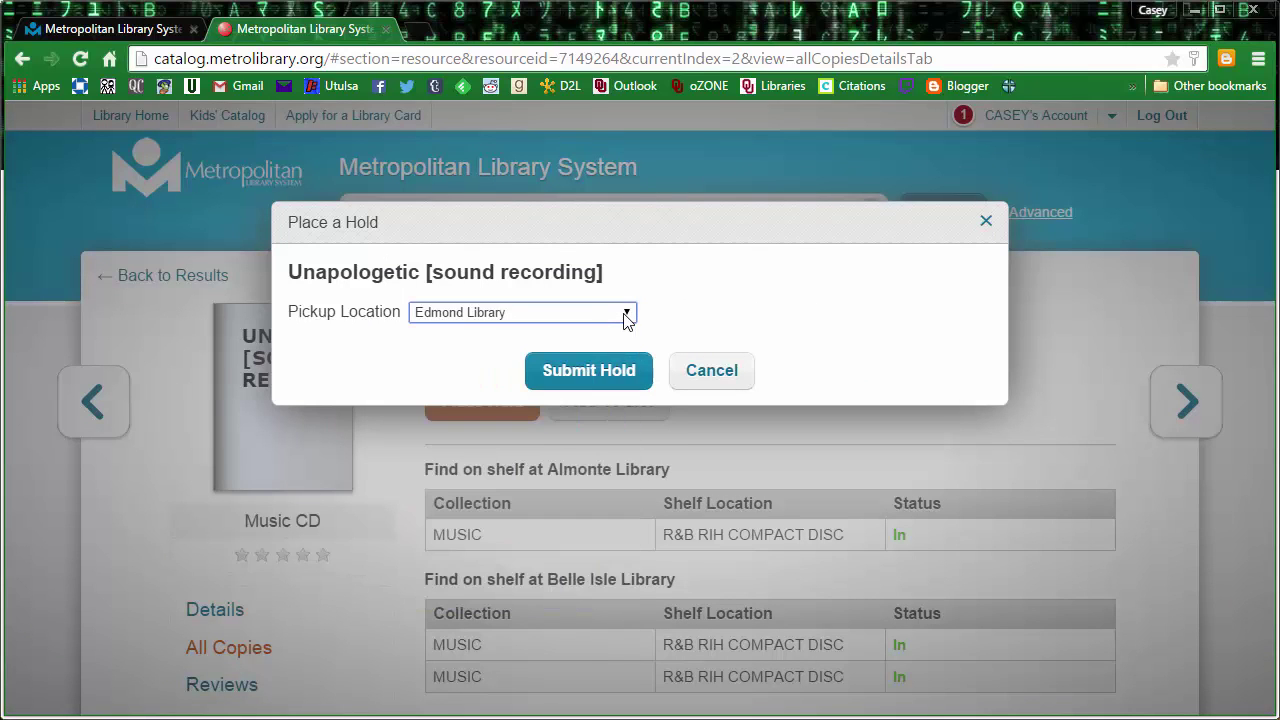
click(622, 368)
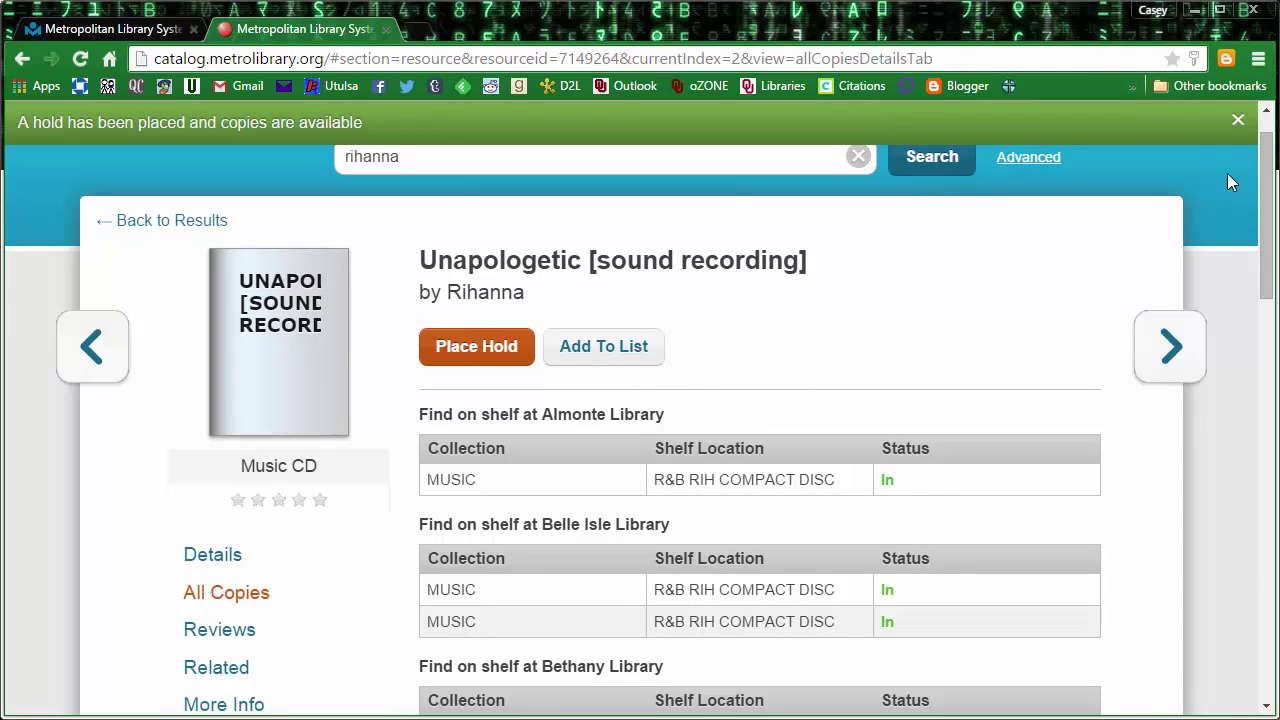
click(1238, 120)
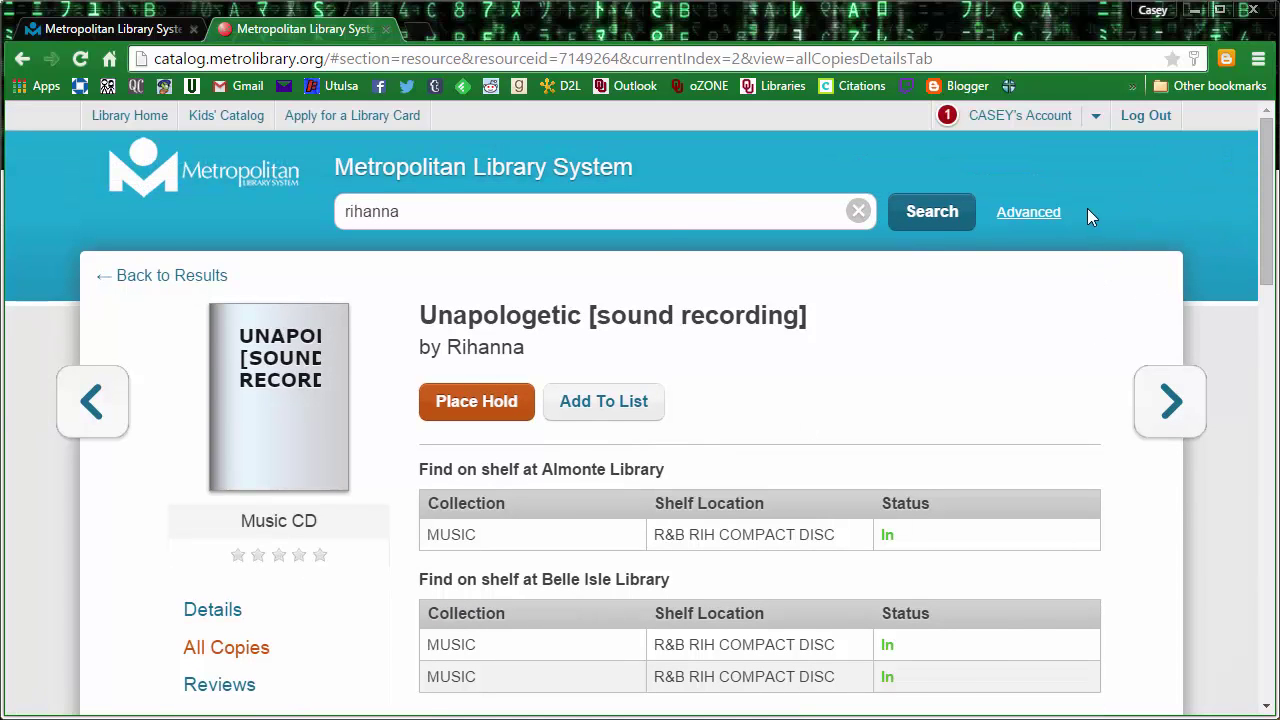
Step: Open the account's activity and review the status and pickup details of the current holds
click(1023, 121)
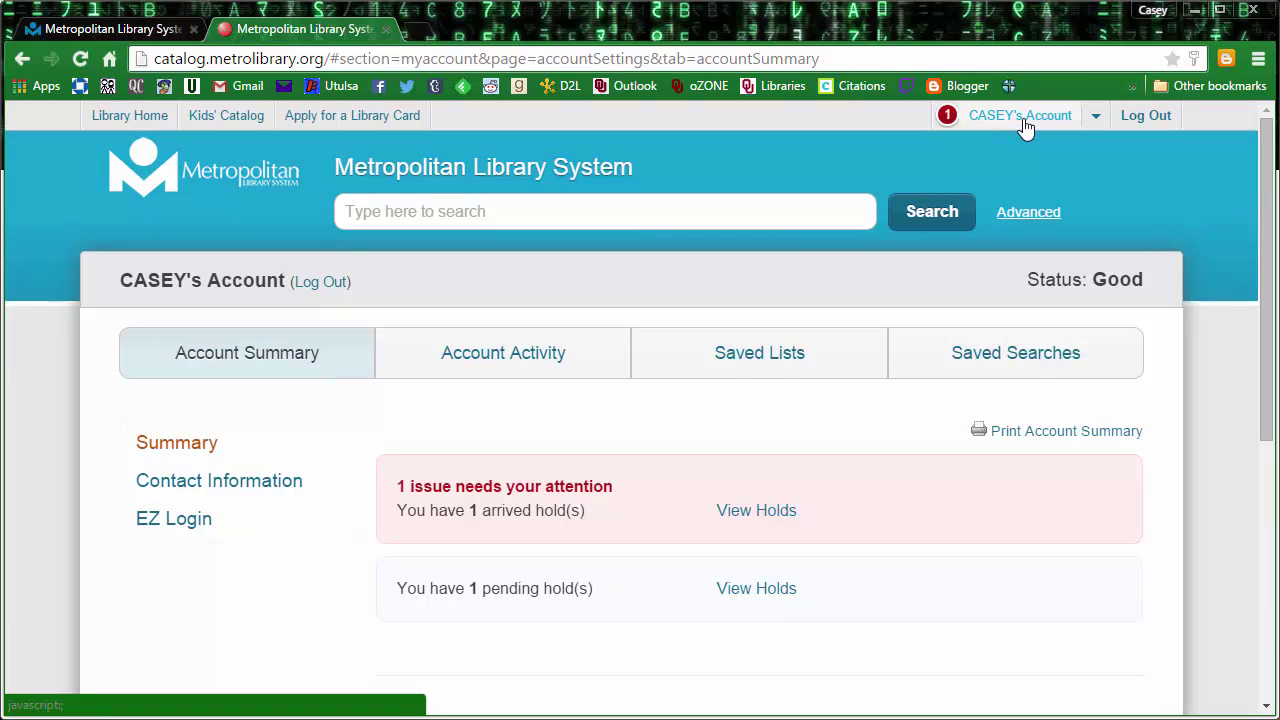
click(500, 362)
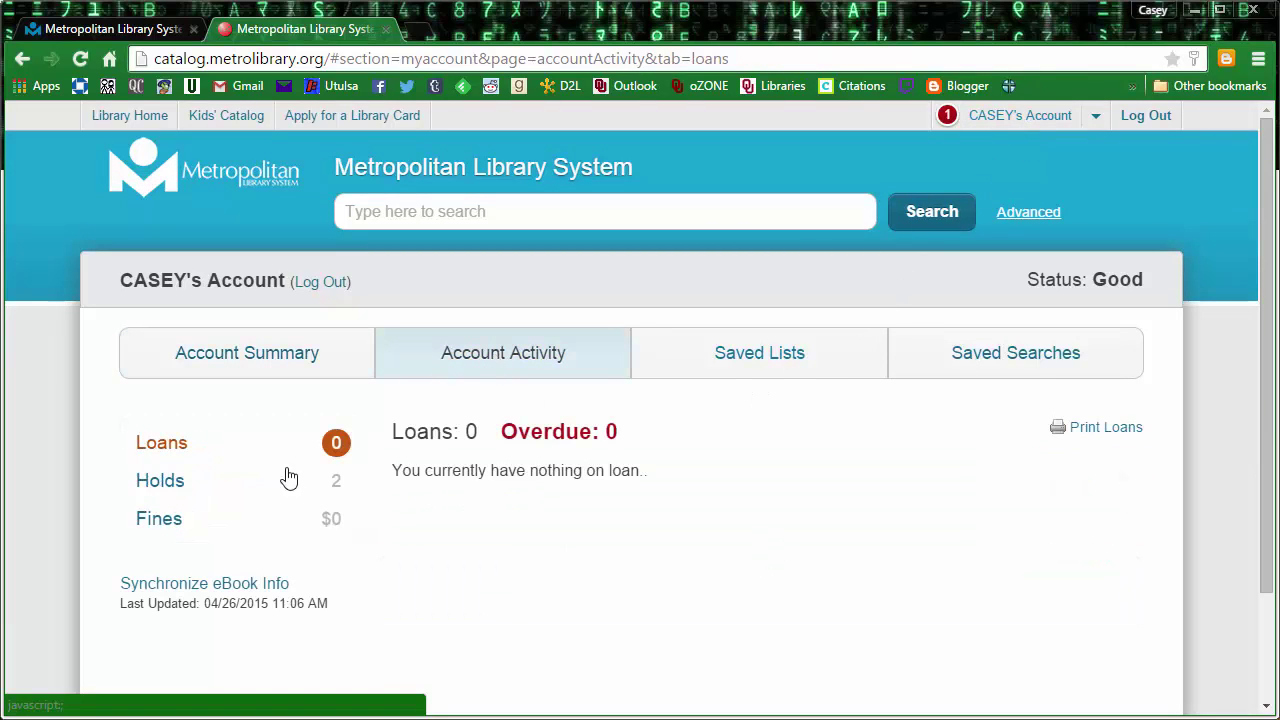
click(249, 489)
scroll(758, 531, down, 1)
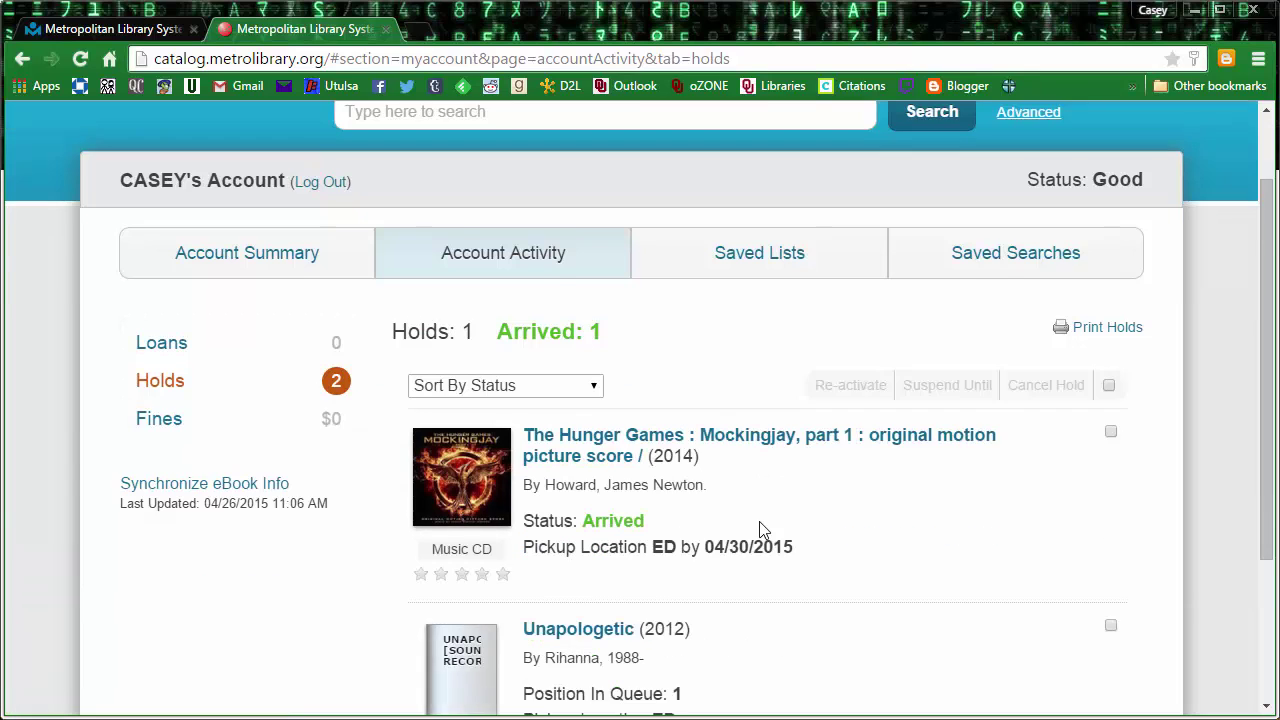
scroll(760, 530, down, 1)
scroll(760, 530, up, 1)
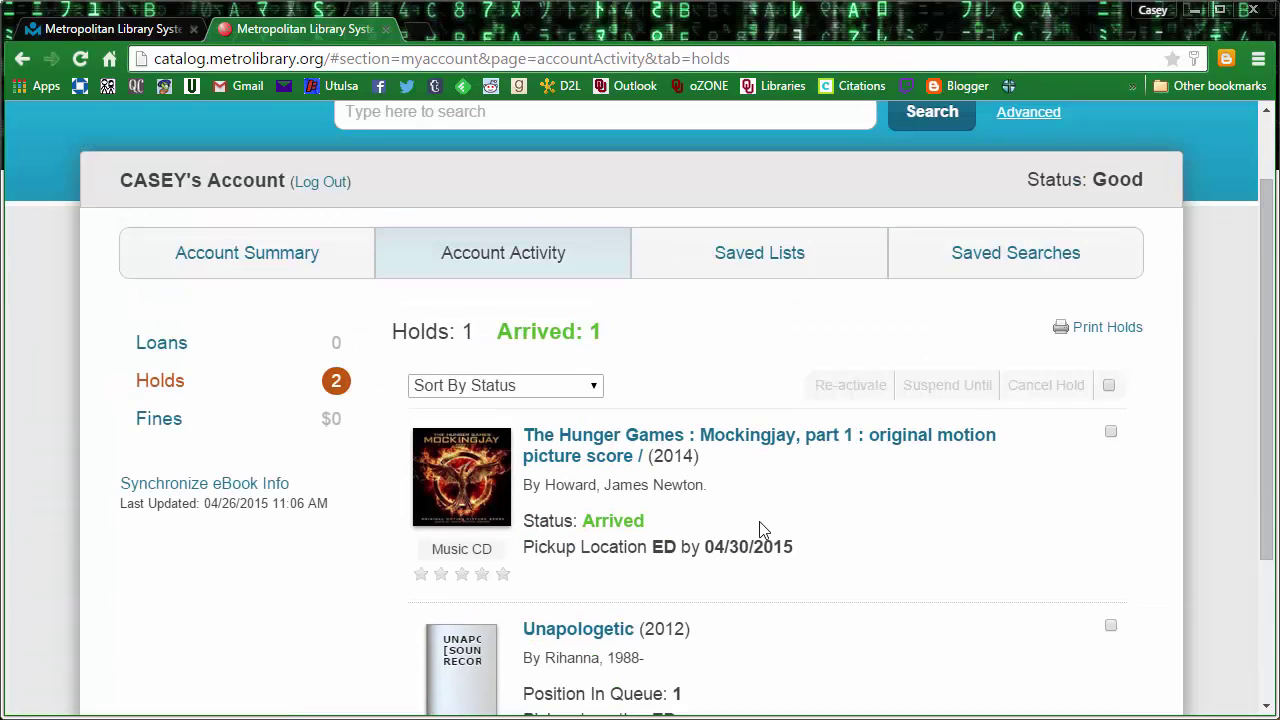
Step: View the account's saved lists and saved searches, and look through the titles in the YA to Read list
click(789, 268)
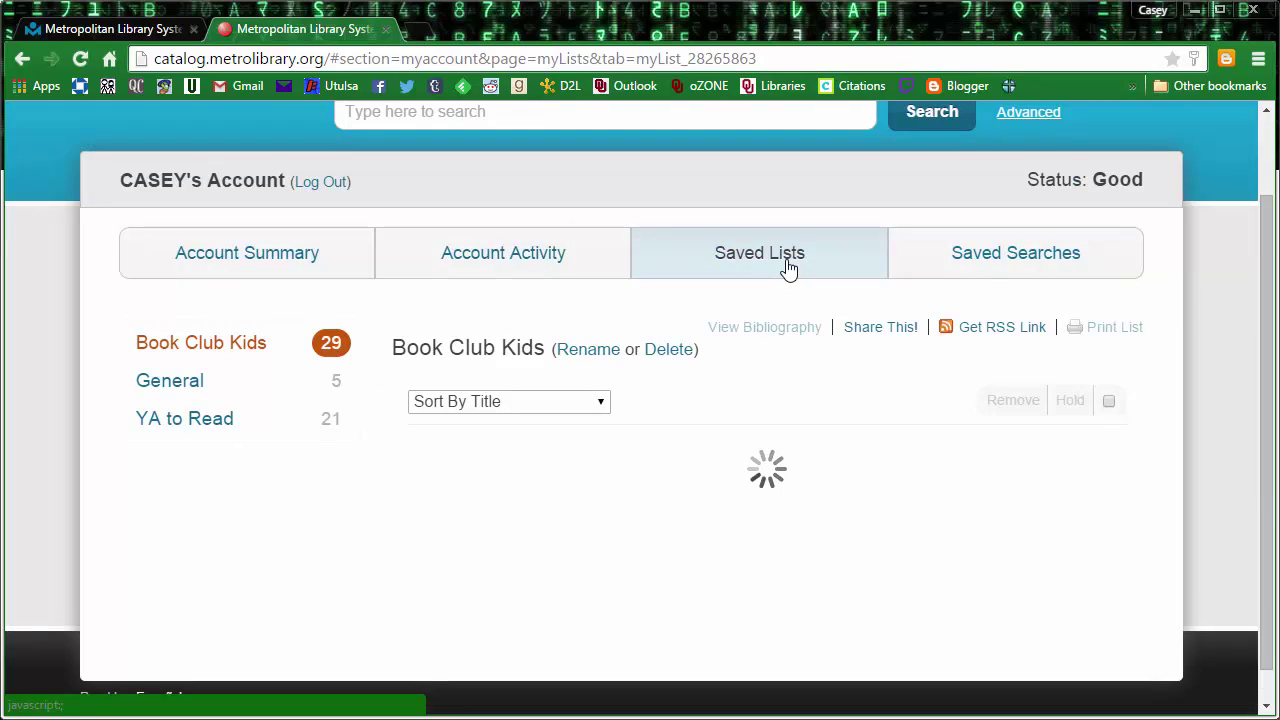
click(1022, 270)
scroll(757, 396, up, 1)
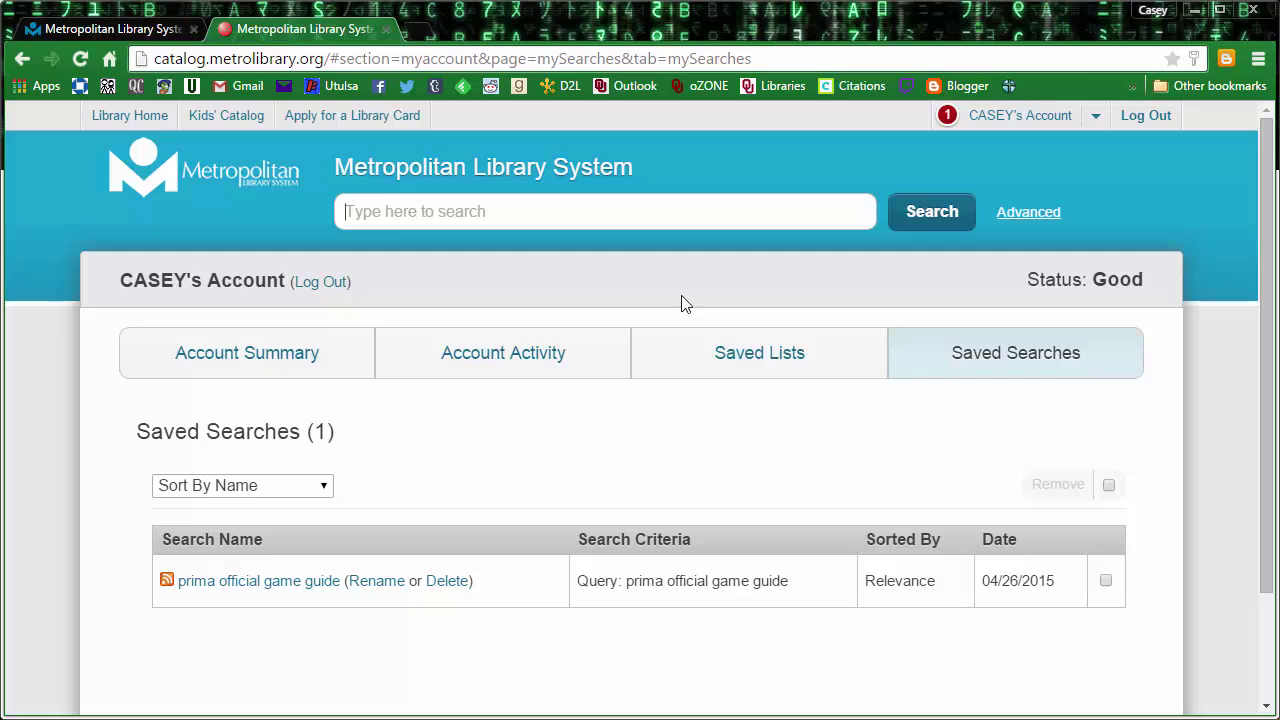
click(752, 366)
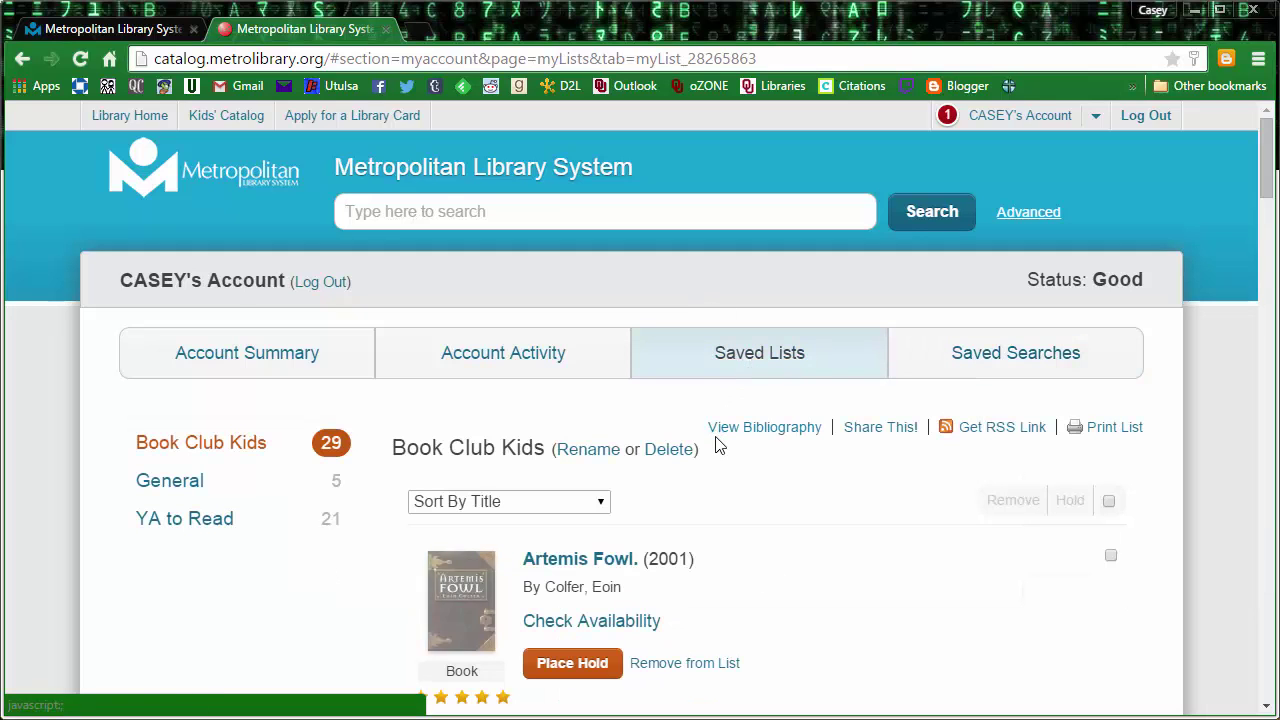
click(280, 525)
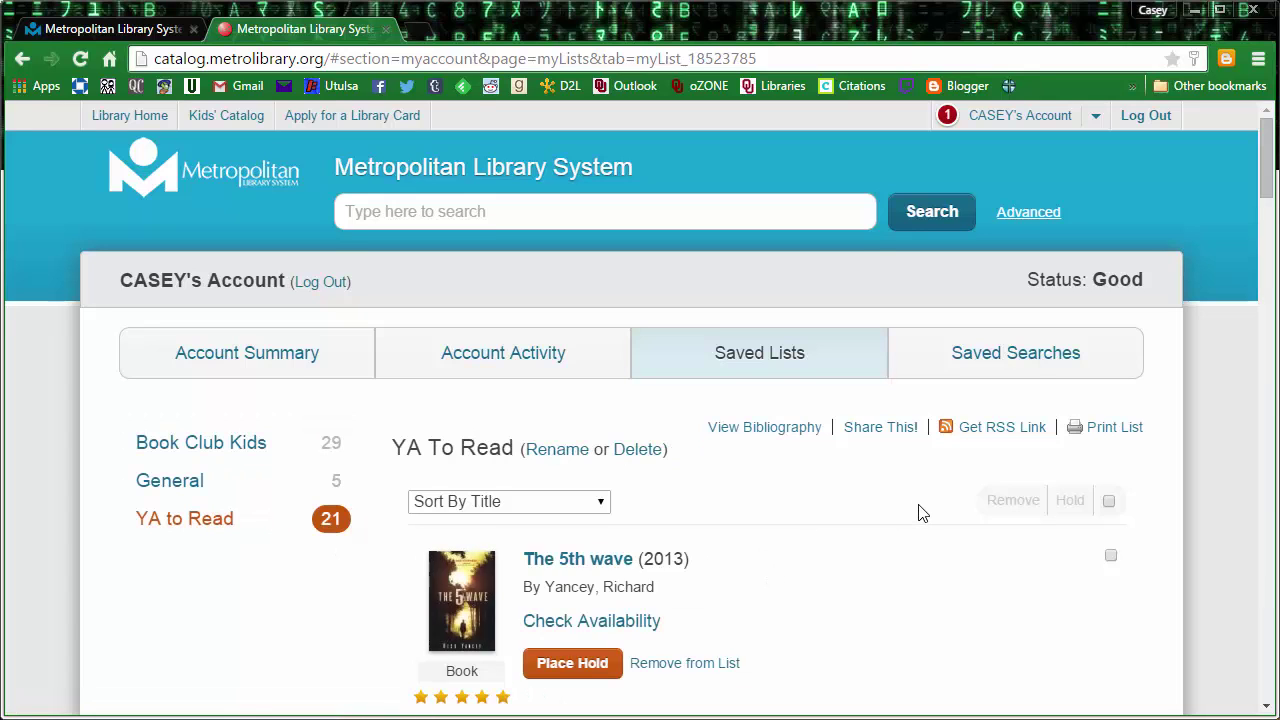
scroll(922, 513, down, 6)
scroll(922, 513, up, 6)
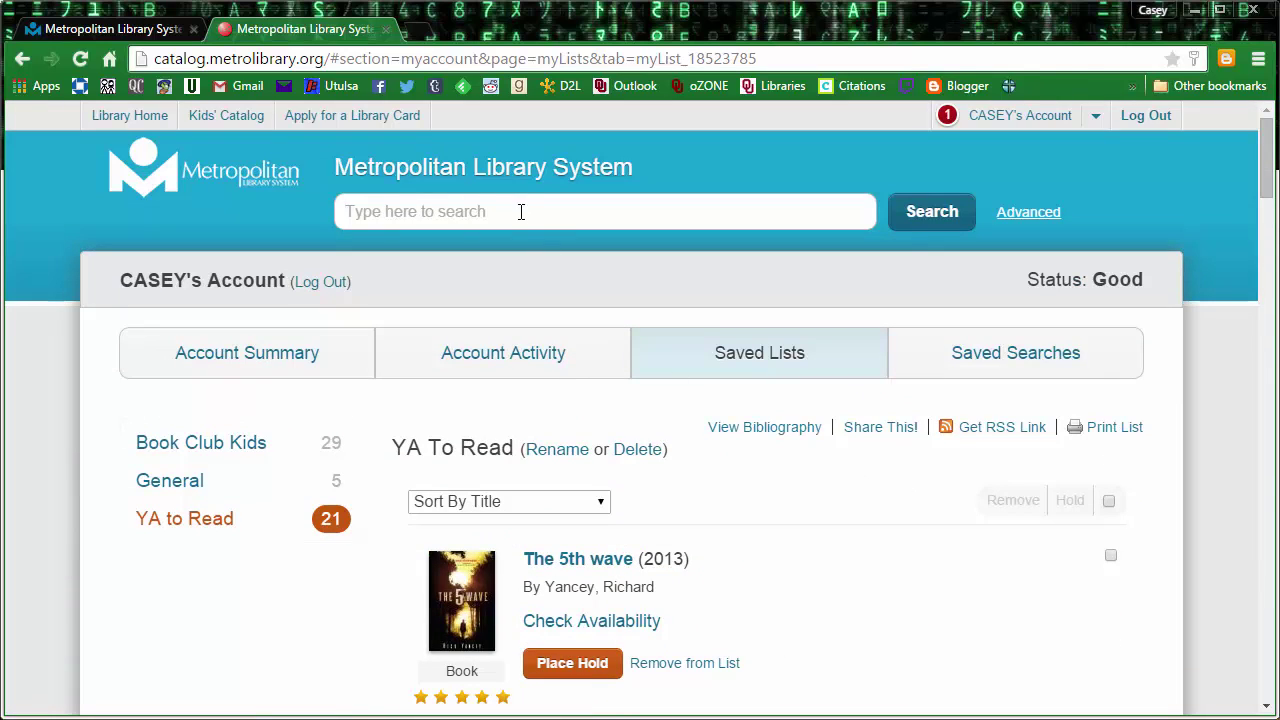
Step: Search the catalog for "batman the dark knight returns"
click(521, 211)
text(batman the dark knig)
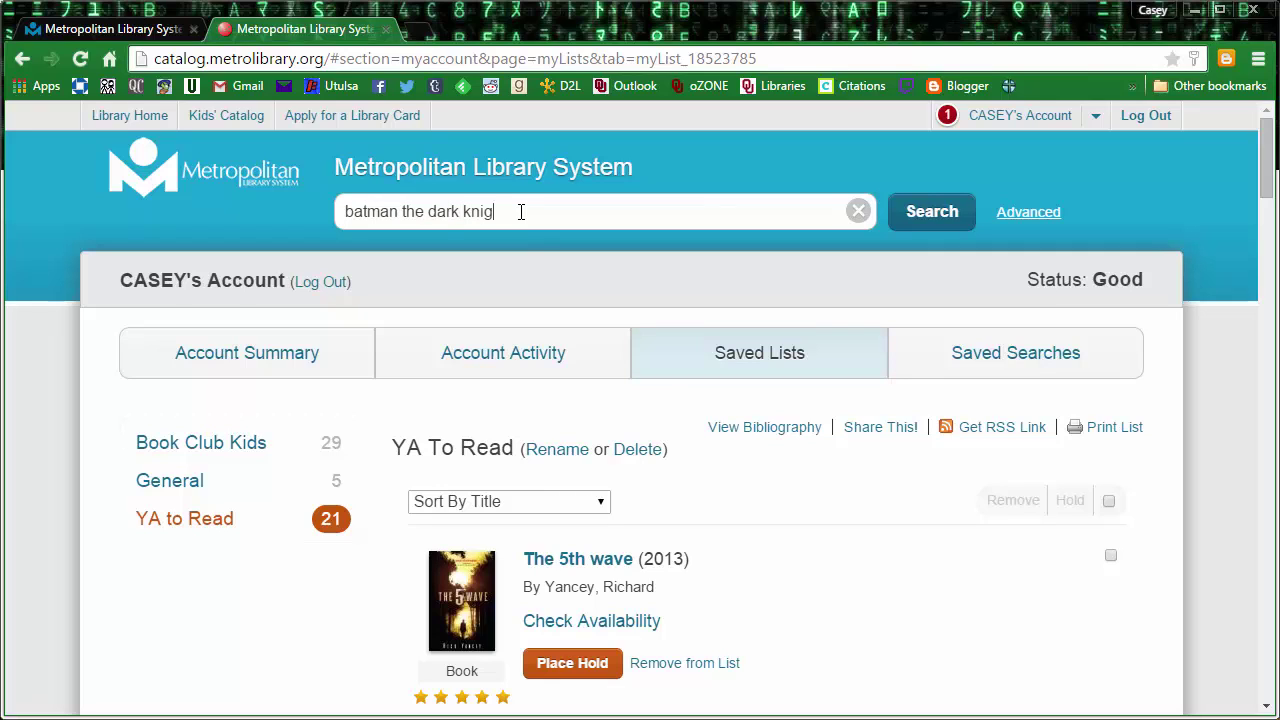
text(ht returns)
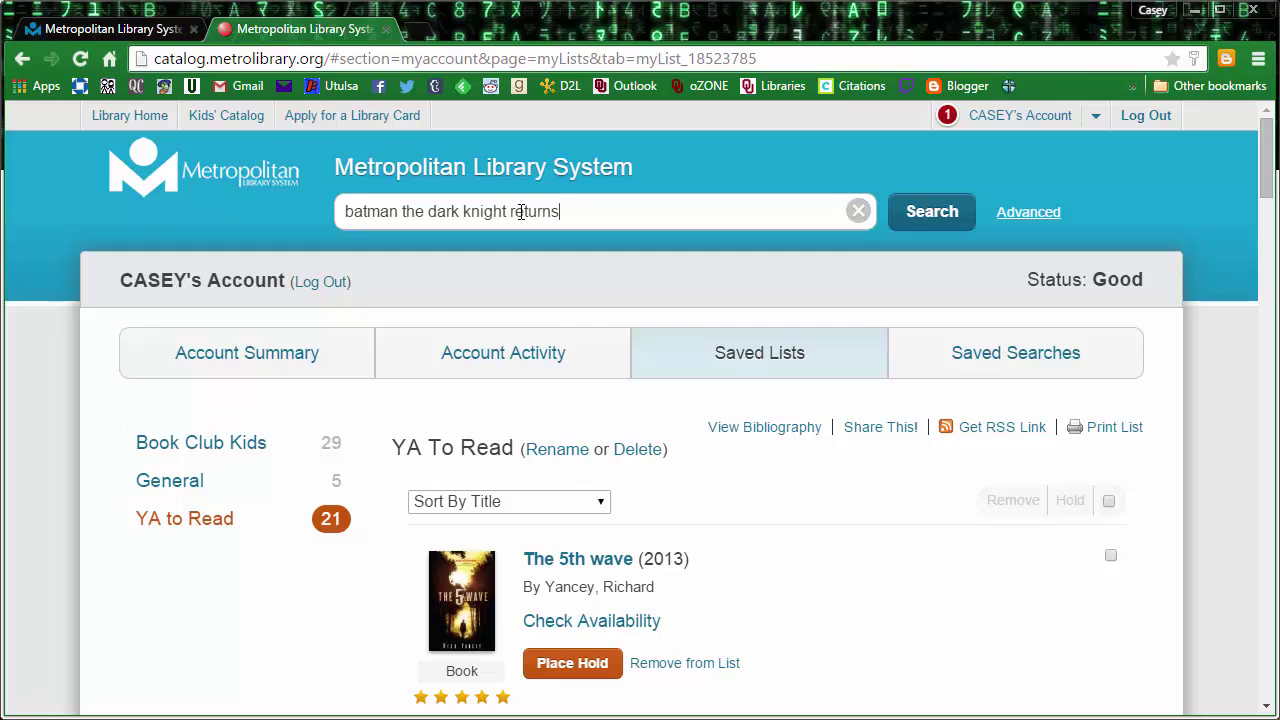
key(Return)
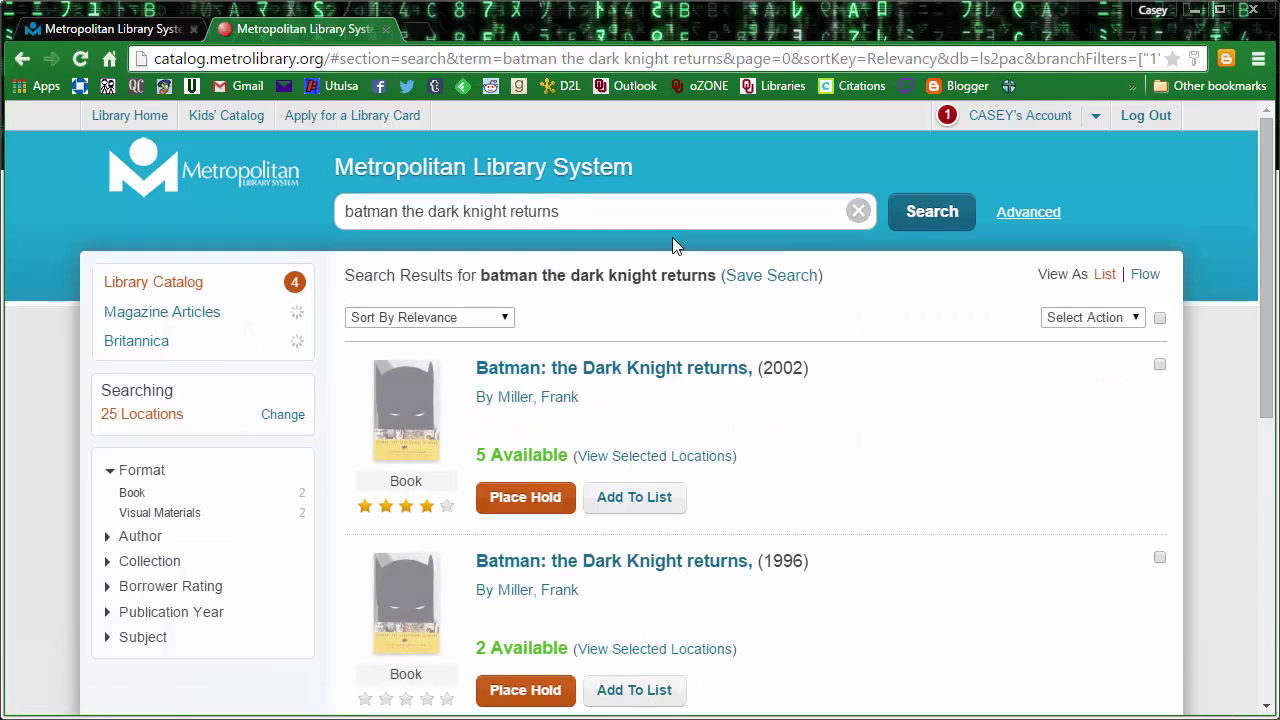
Step: Add the 2002 edition of Batman: the Dark Knight returns to a new list named "Comics"
click(650, 500)
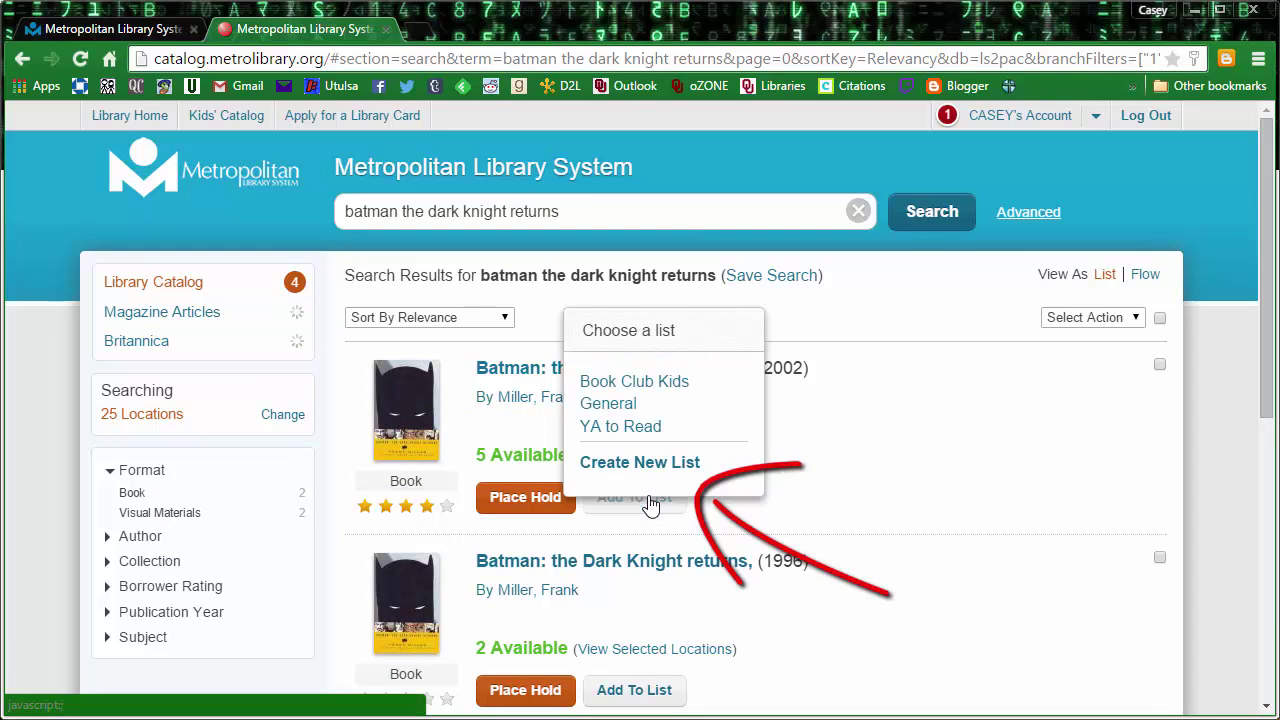
click(648, 463)
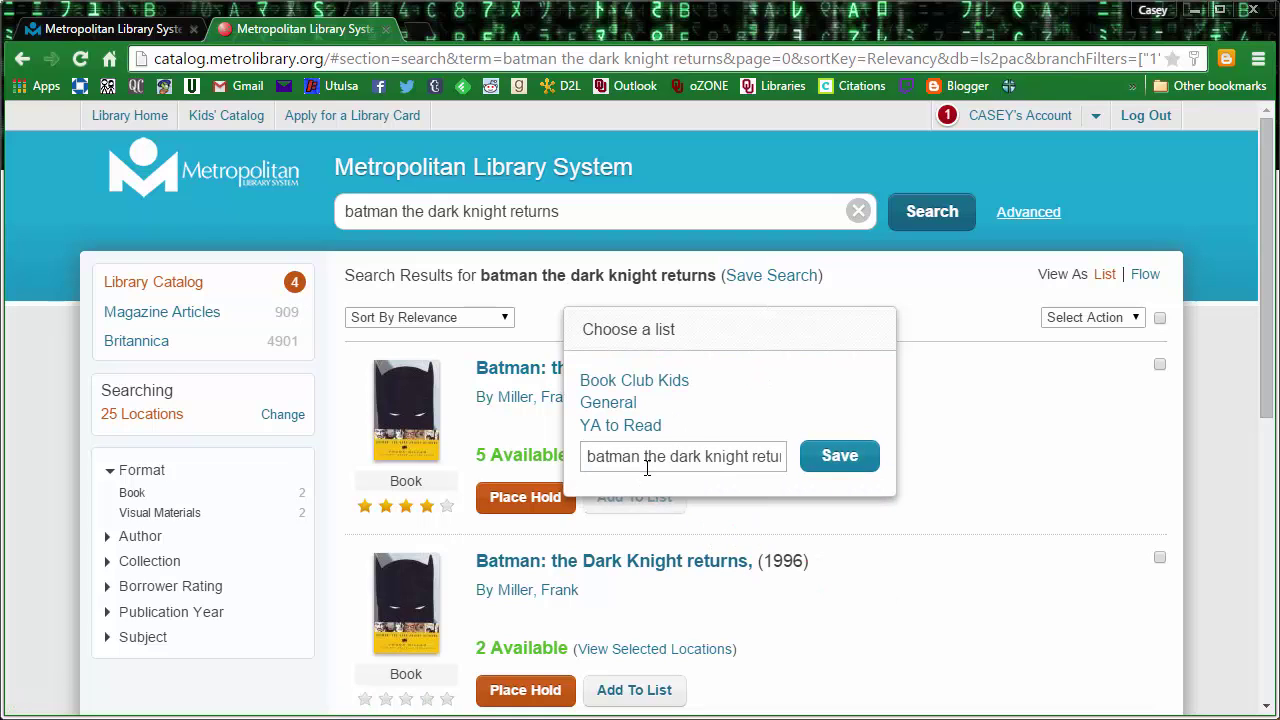
drag(591, 460, 891, 446)
text(Comics)
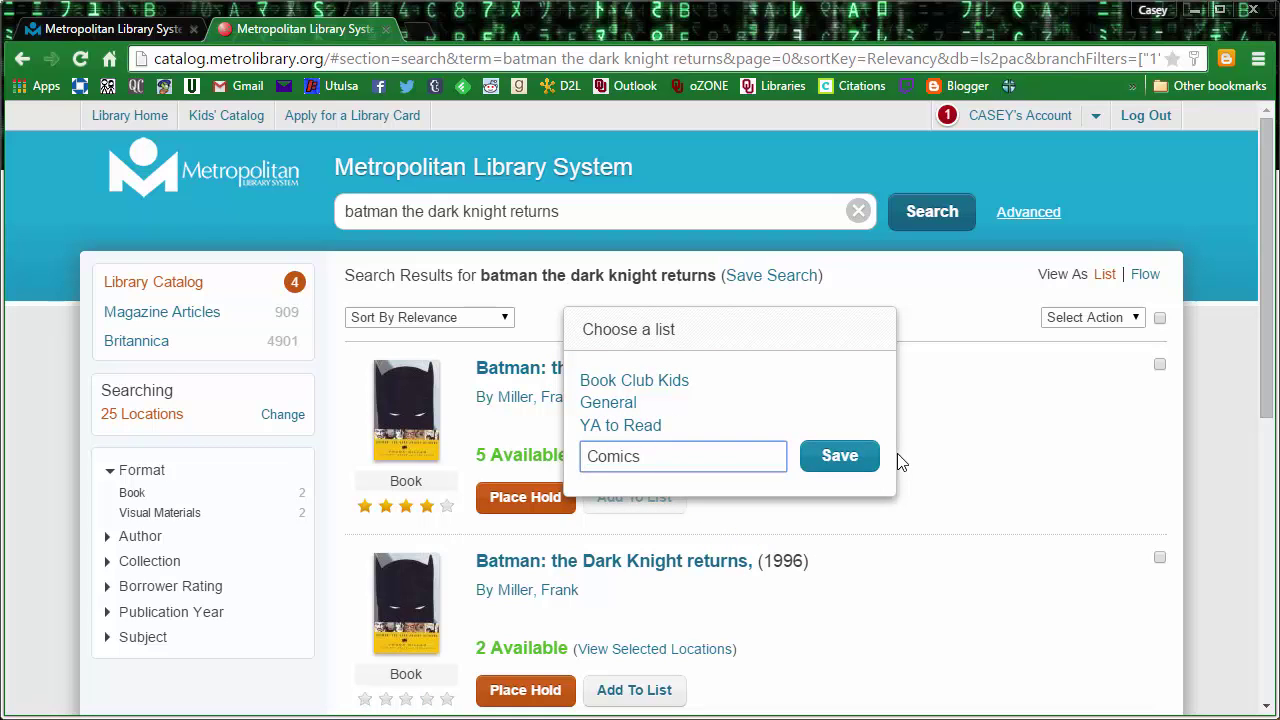
click(851, 461)
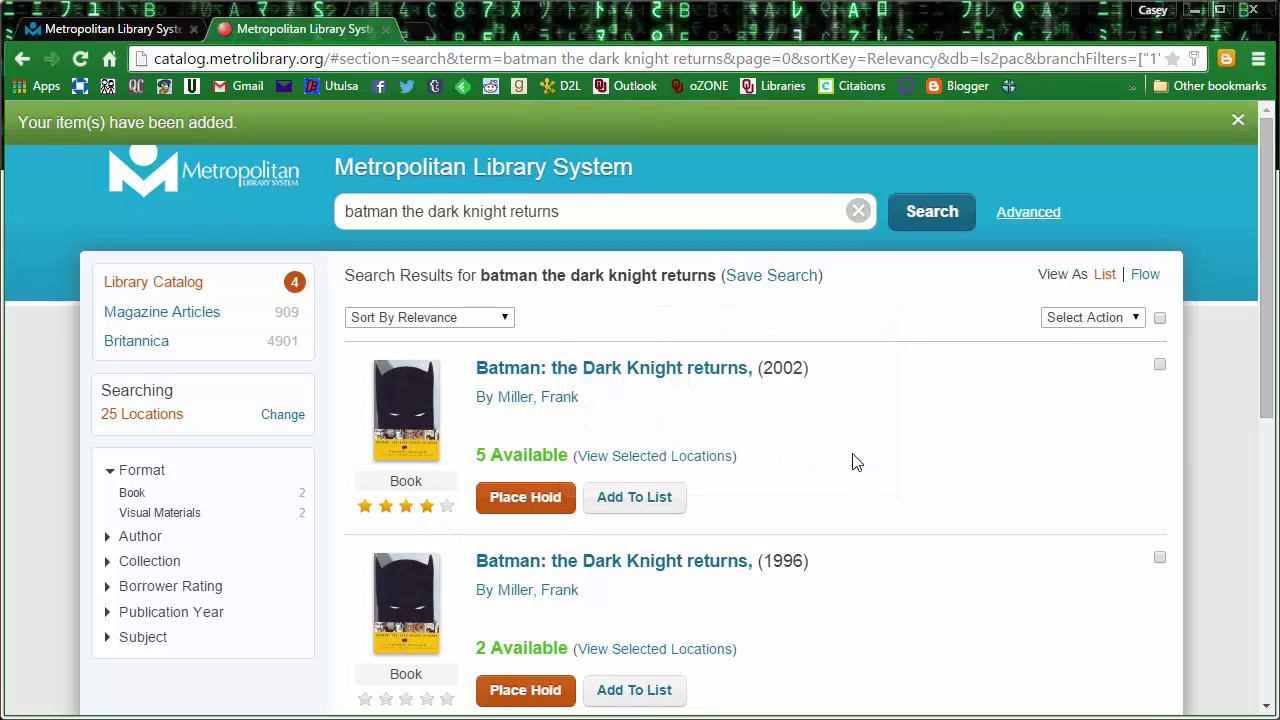
Step: Replace the search term with "video game design" and run the catalog search
drag(595, 215, 325, 210)
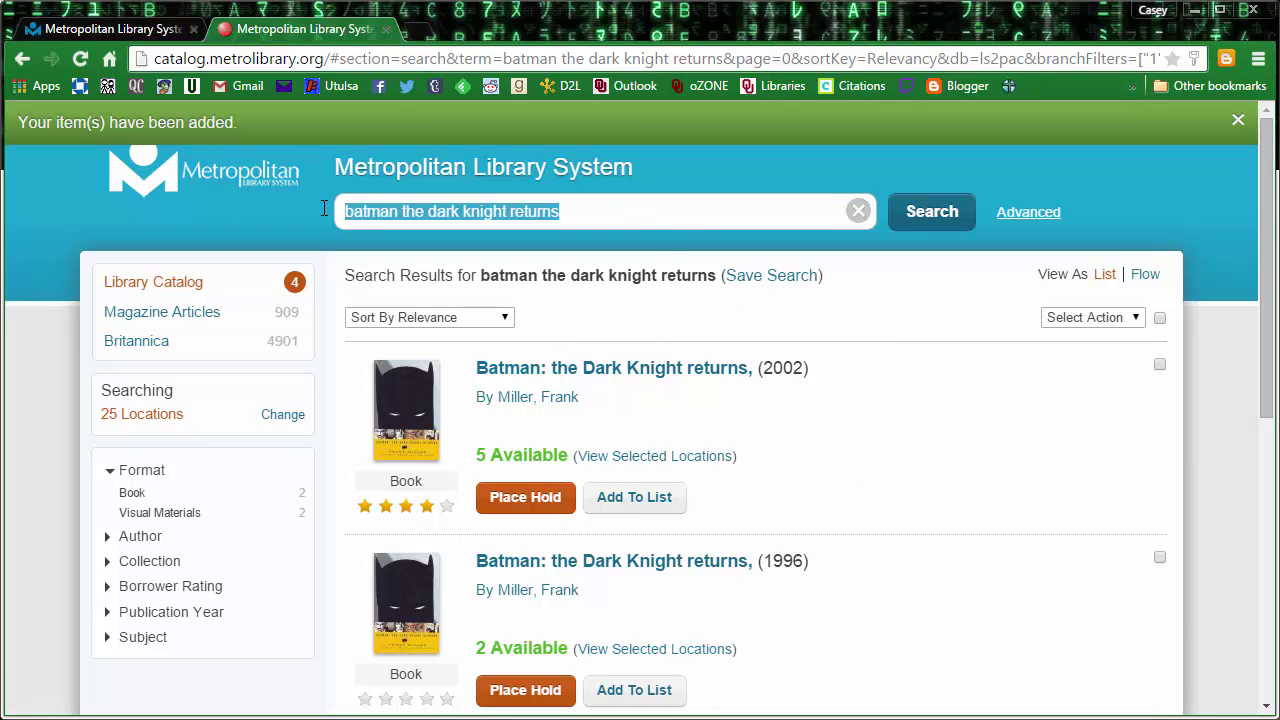
key(BackSpace)
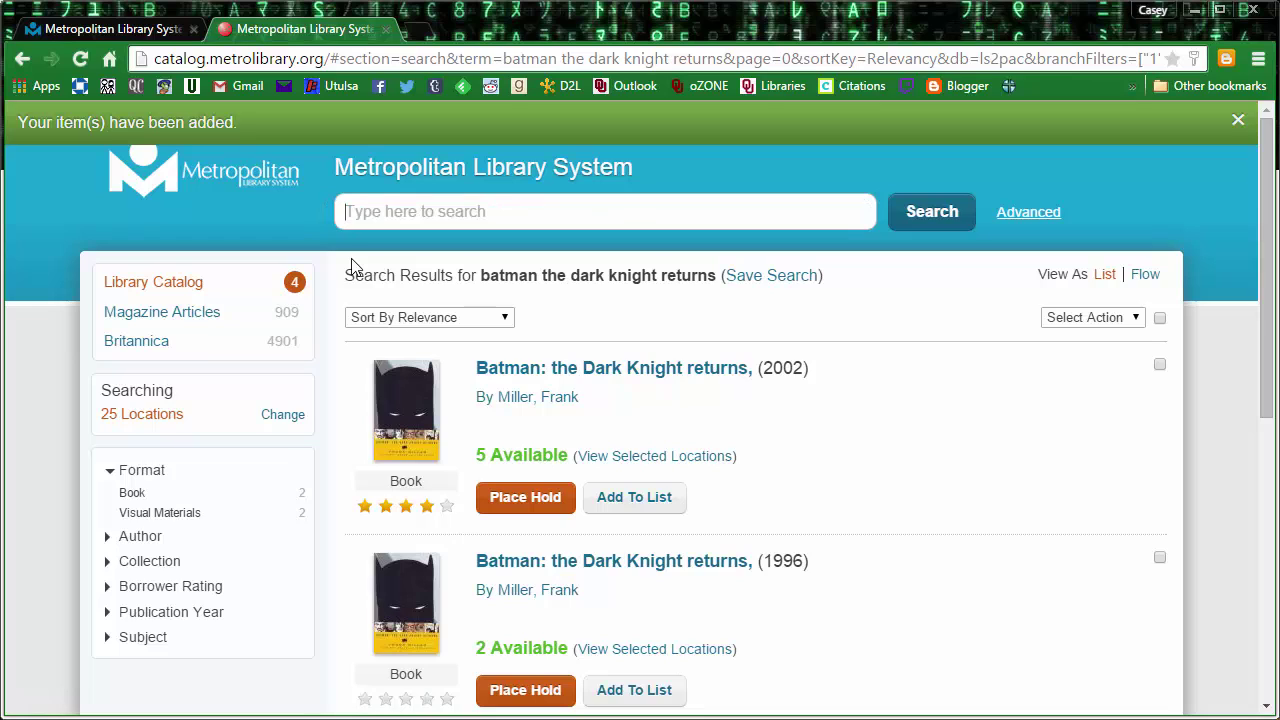
text(video game design)
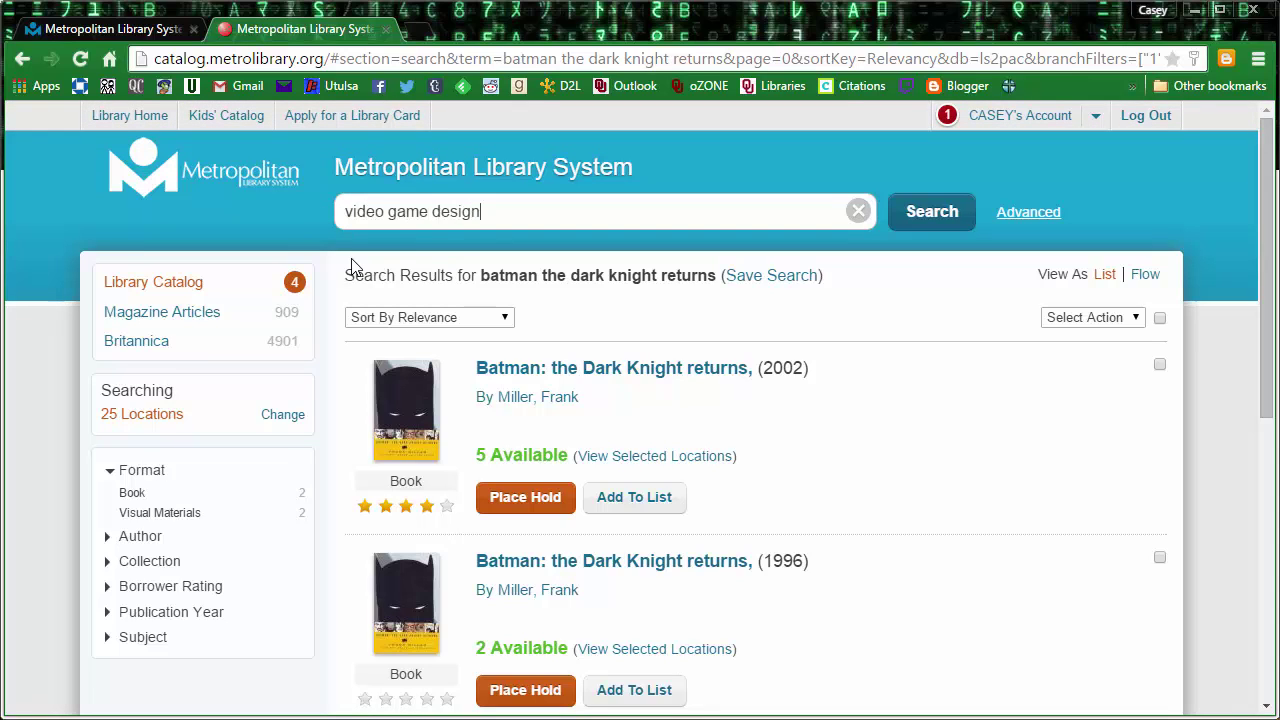
key(Return)
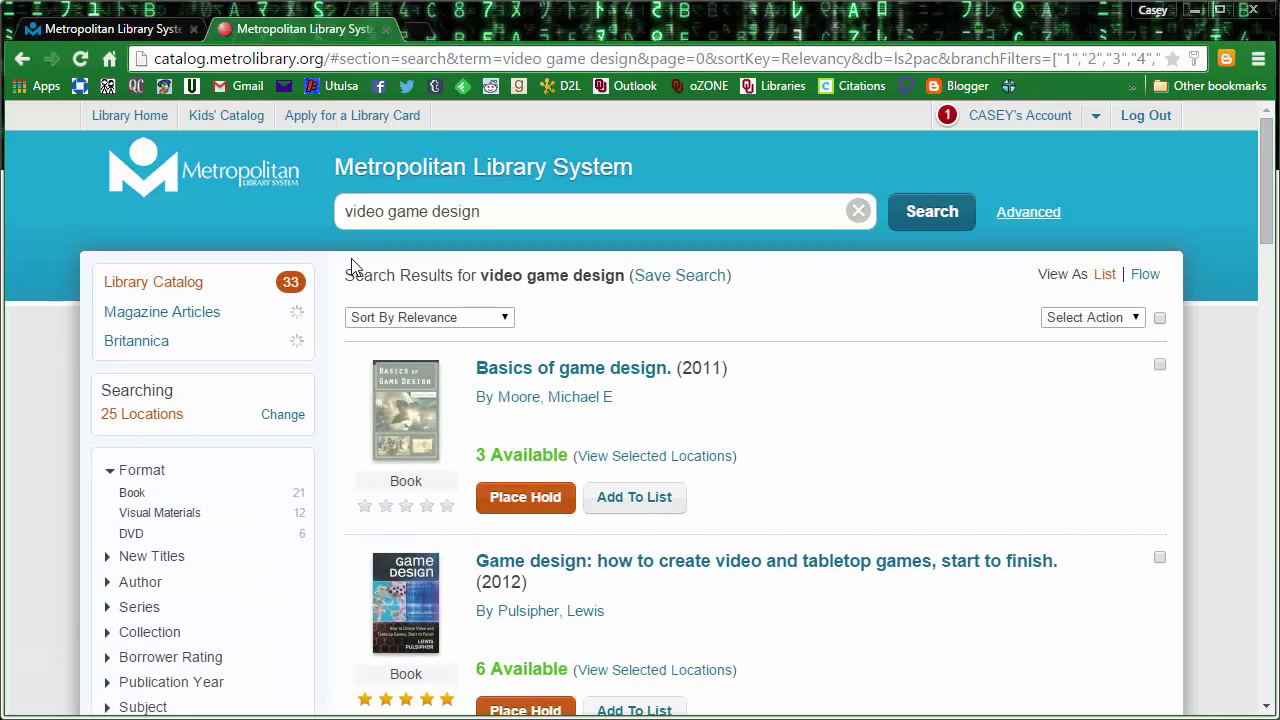
Step: Filter the video game design results to the ADULT NON-FICTION collection and save the search
scroll(324, 520, down, 1)
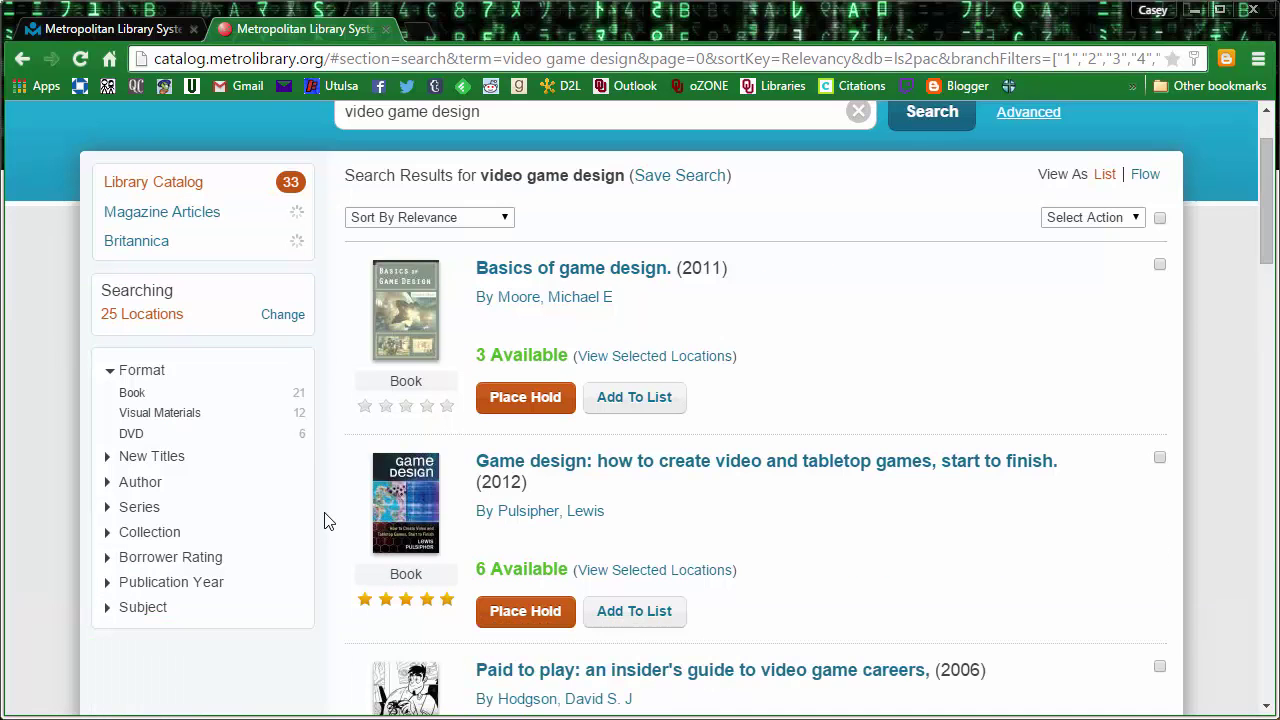
click(160, 534)
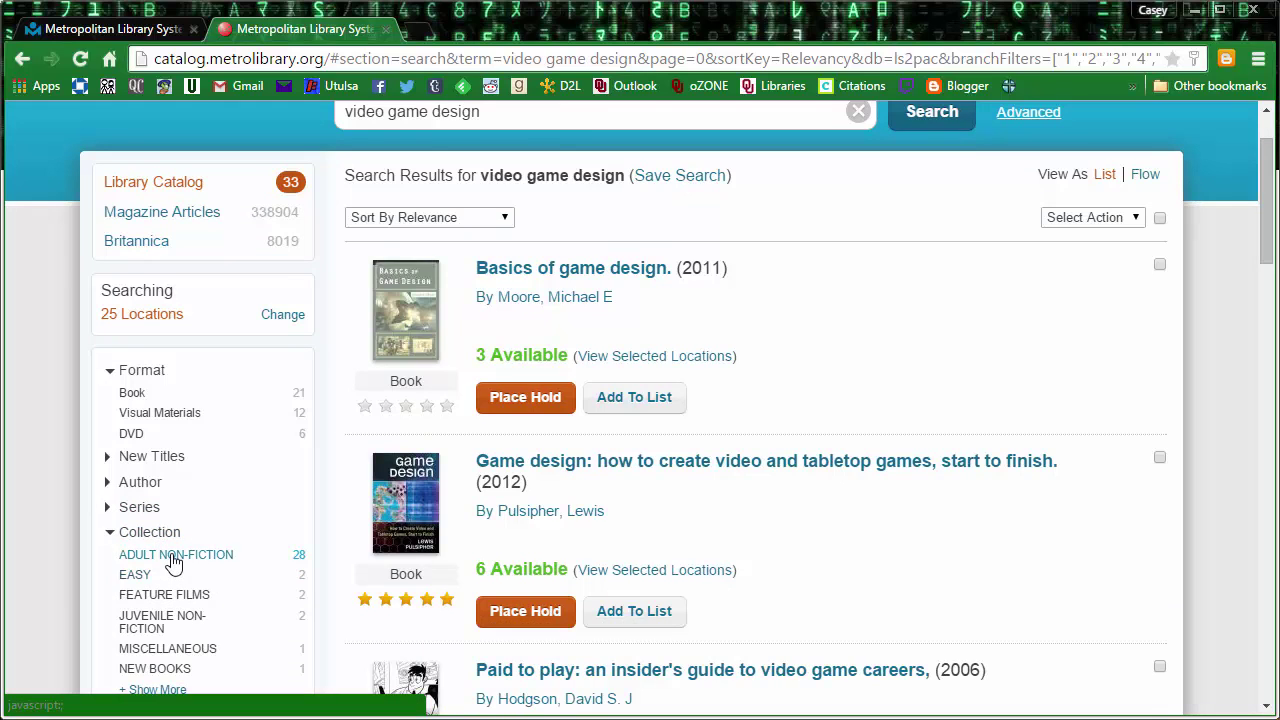
click(174, 557)
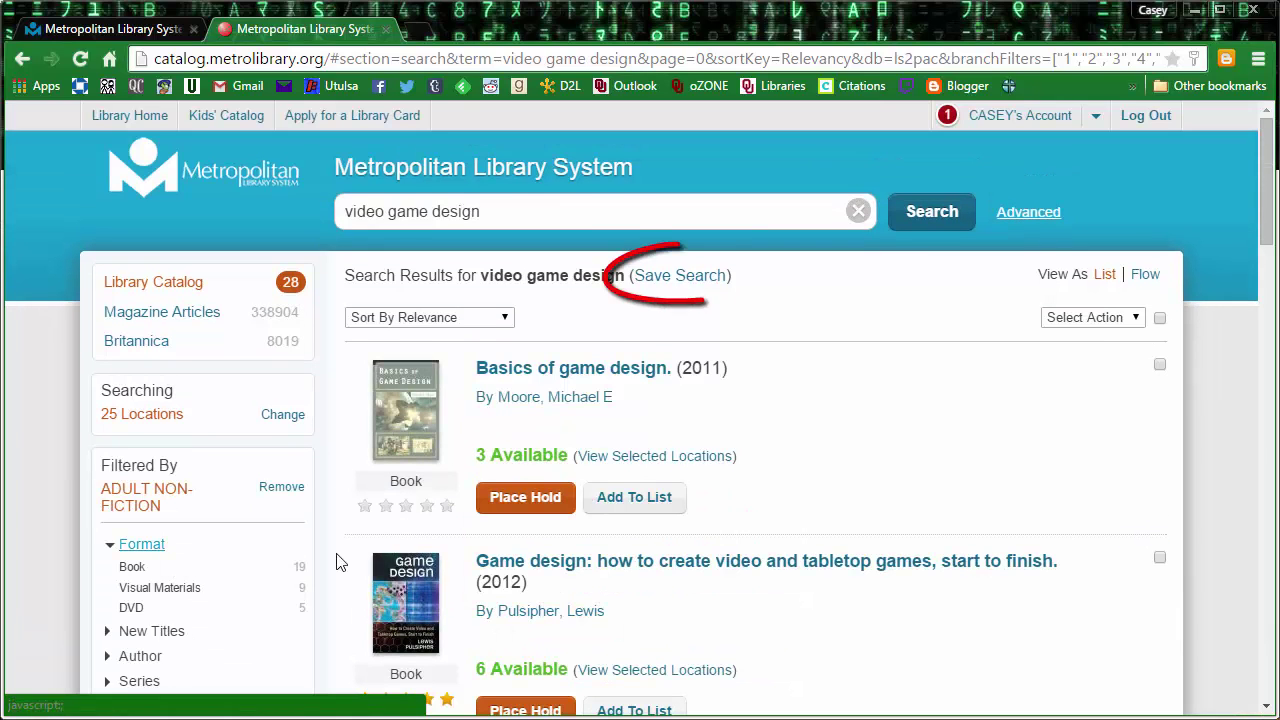
click(695, 278)
click(897, 256)
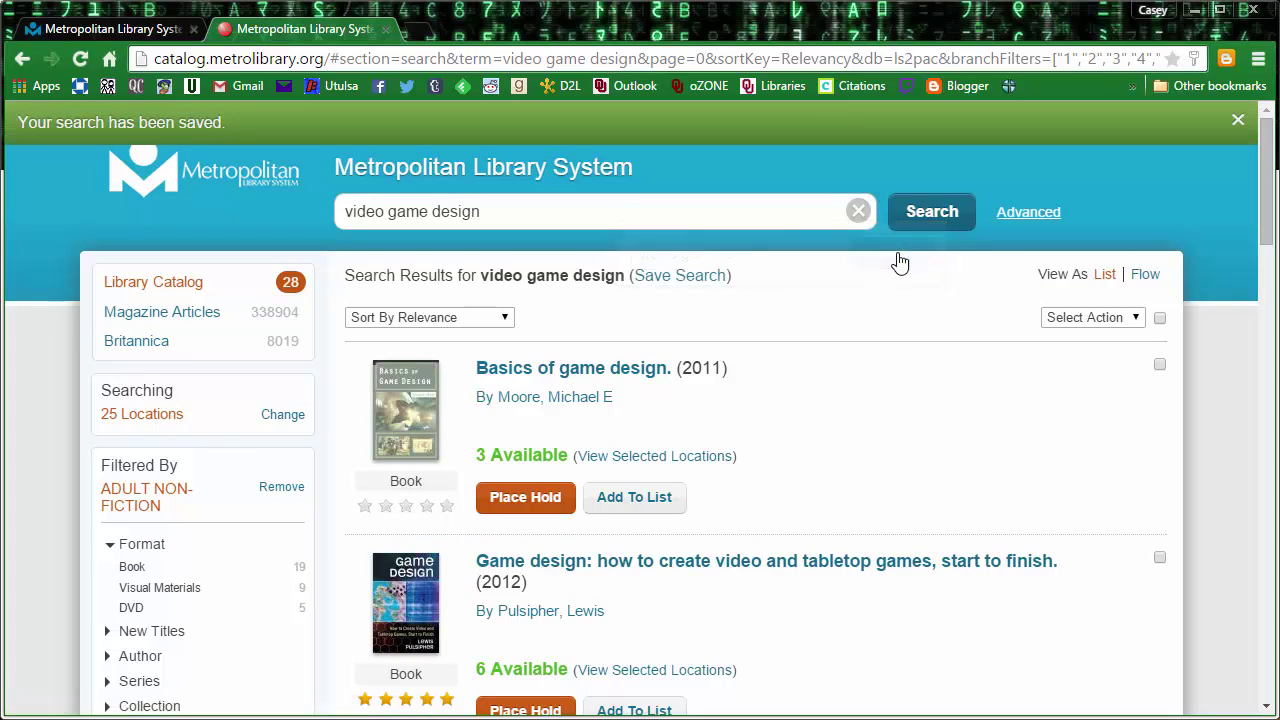
Step: Open the record for Game design: how to create video and tabletop games and list all titles under its subject Video games -- Design
scroll(884, 376, down, 1)
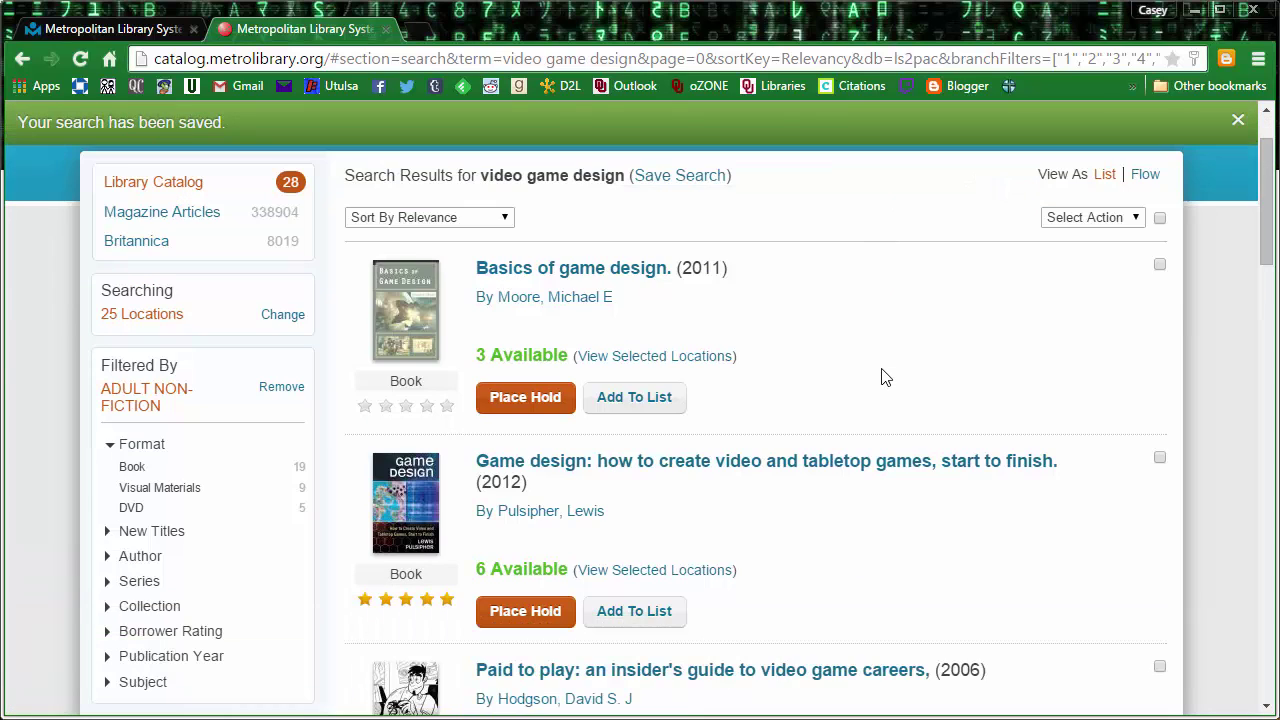
scroll(884, 392, down, 1)
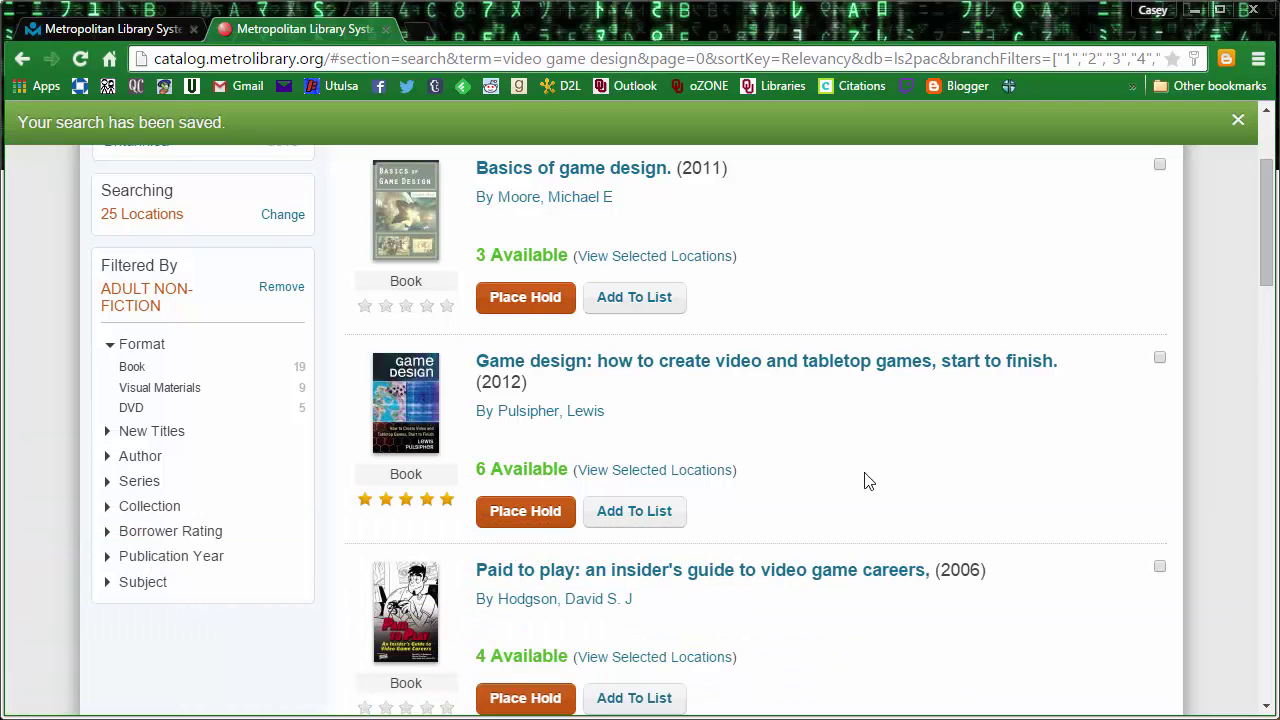
click(806, 367)
scroll(808, 373, down, 2)
scroll(806, 372, down, 6)
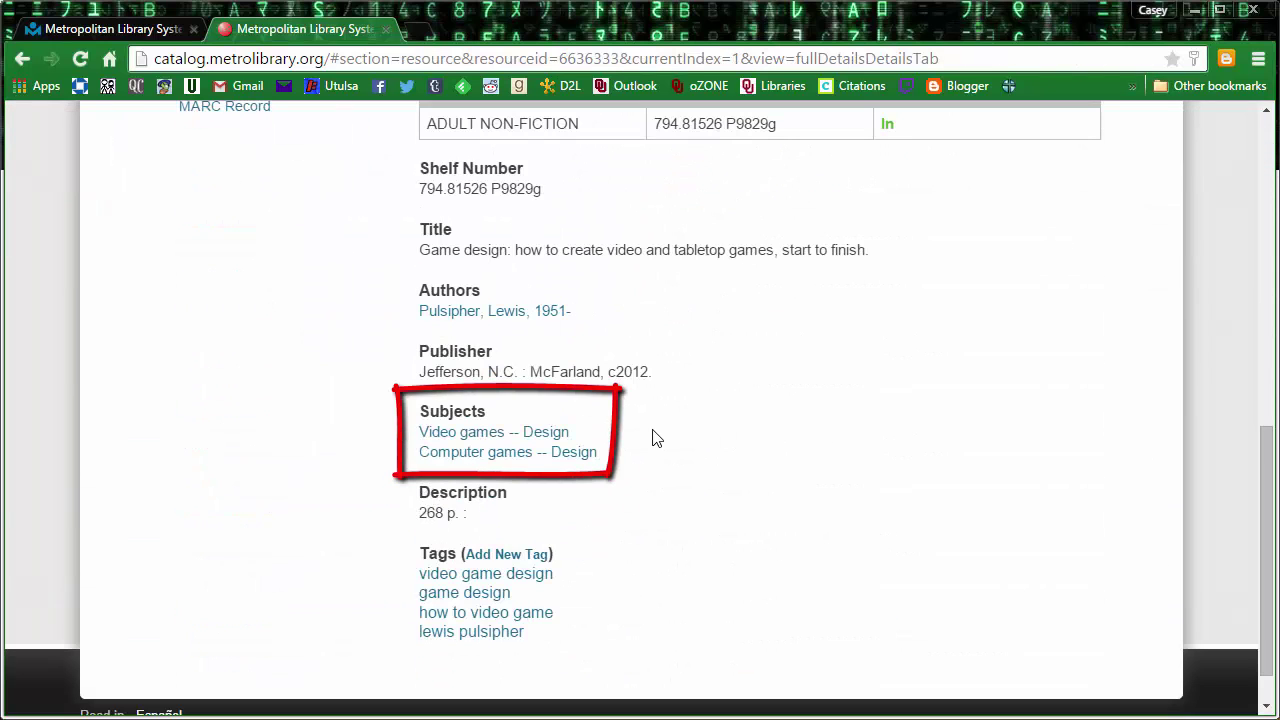
click(550, 436)
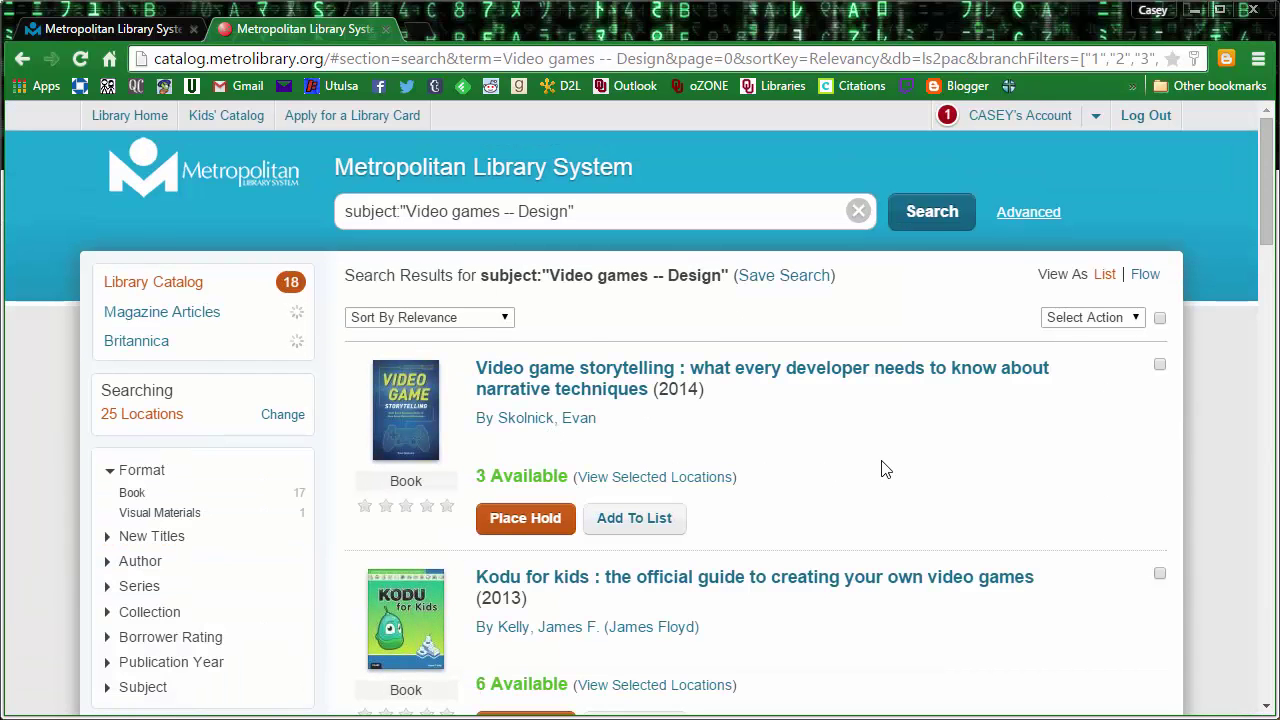
Step: Add Video game storytelling (2014) to a new list named "Video games -- Design"
click(651, 517)
click(654, 487)
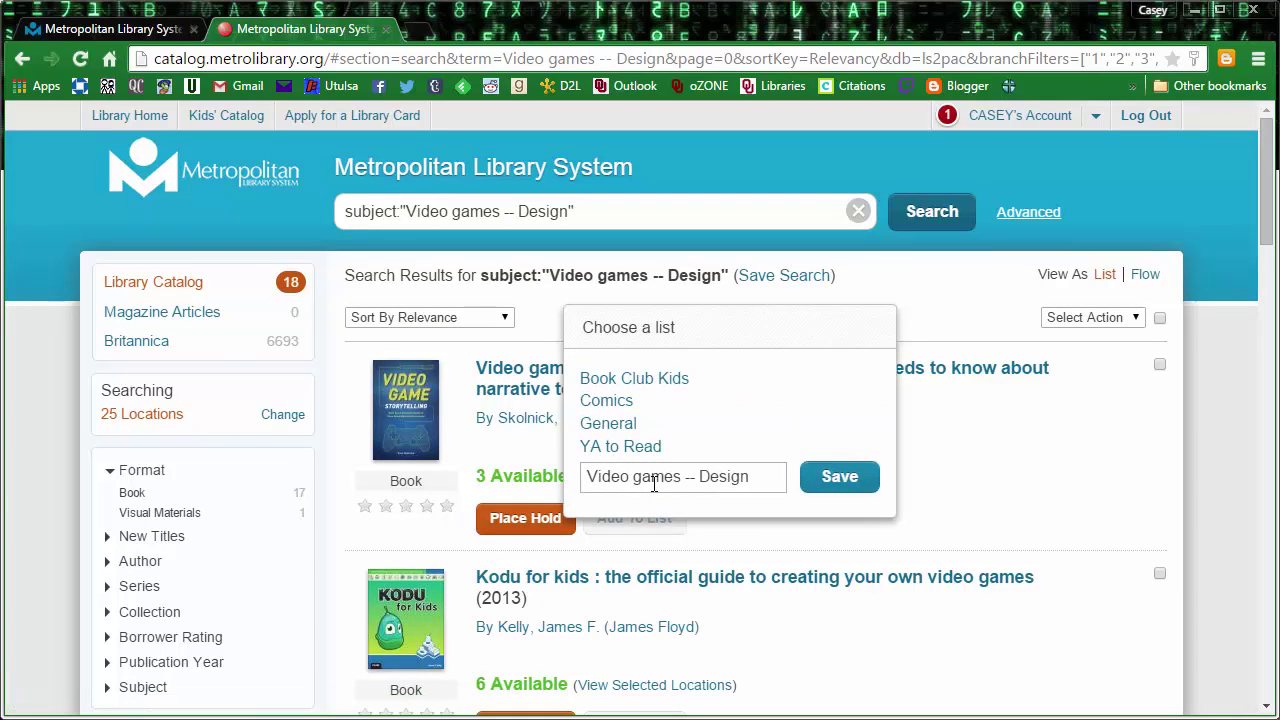
click(840, 477)
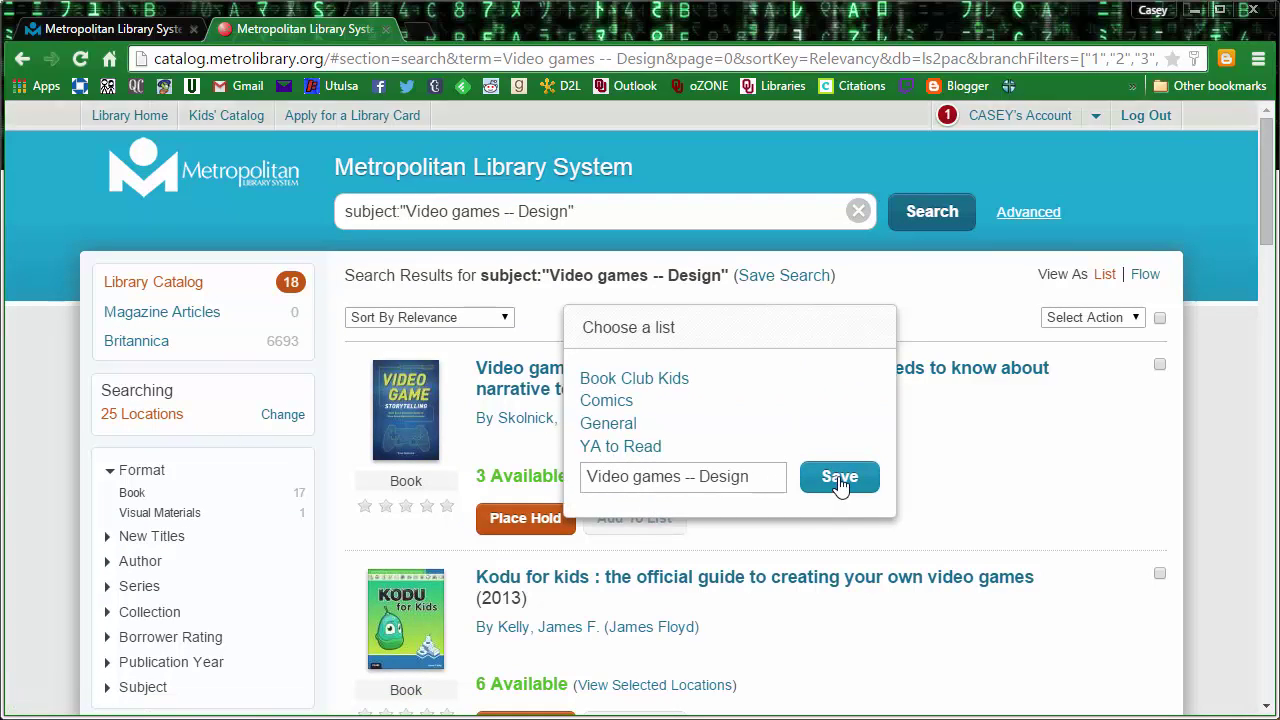
Step: Add the 2012 book Game design: how to create video and tabletop games to the Video games -- Design list
scroll(841, 484, down, 2)
scroll(840, 485, down, 3)
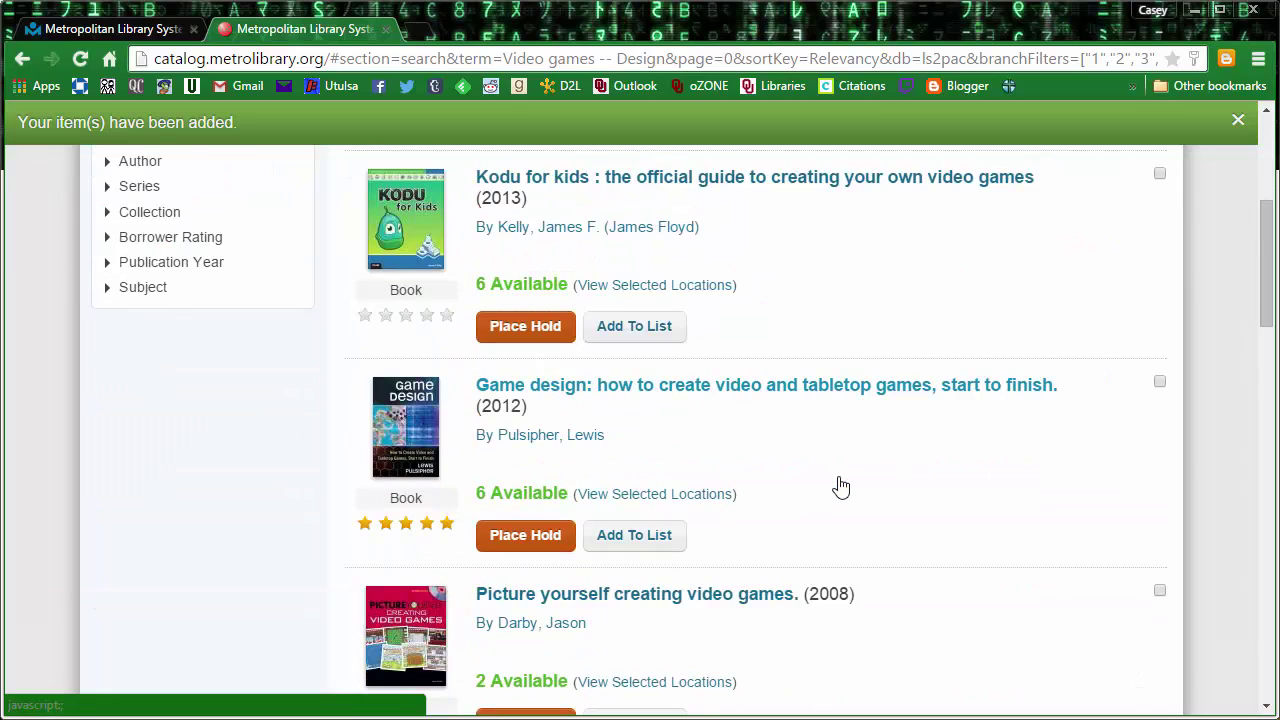
click(628, 440)
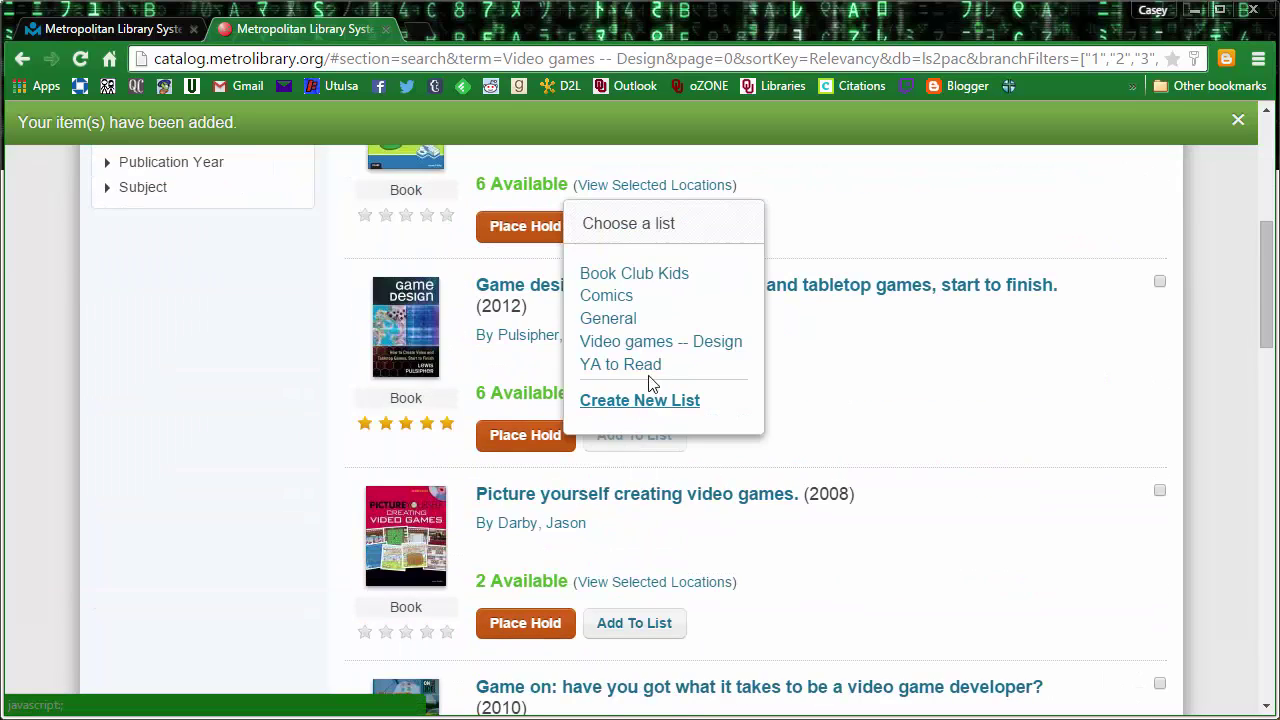
click(656, 345)
Step: Add Game on: have you got what it takes to be a video game developer? to the Video games -- Design list
scroll(788, 552, down, 2)
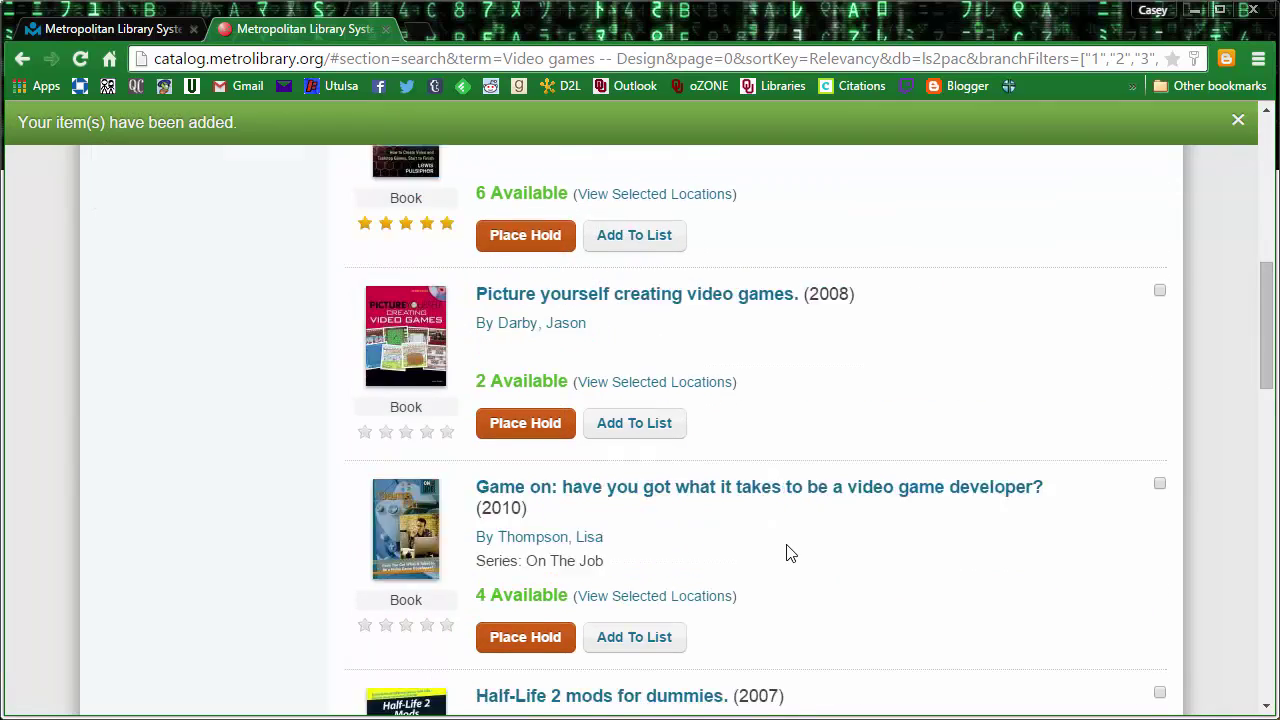
scroll(786, 552, down, 1)
click(638, 543)
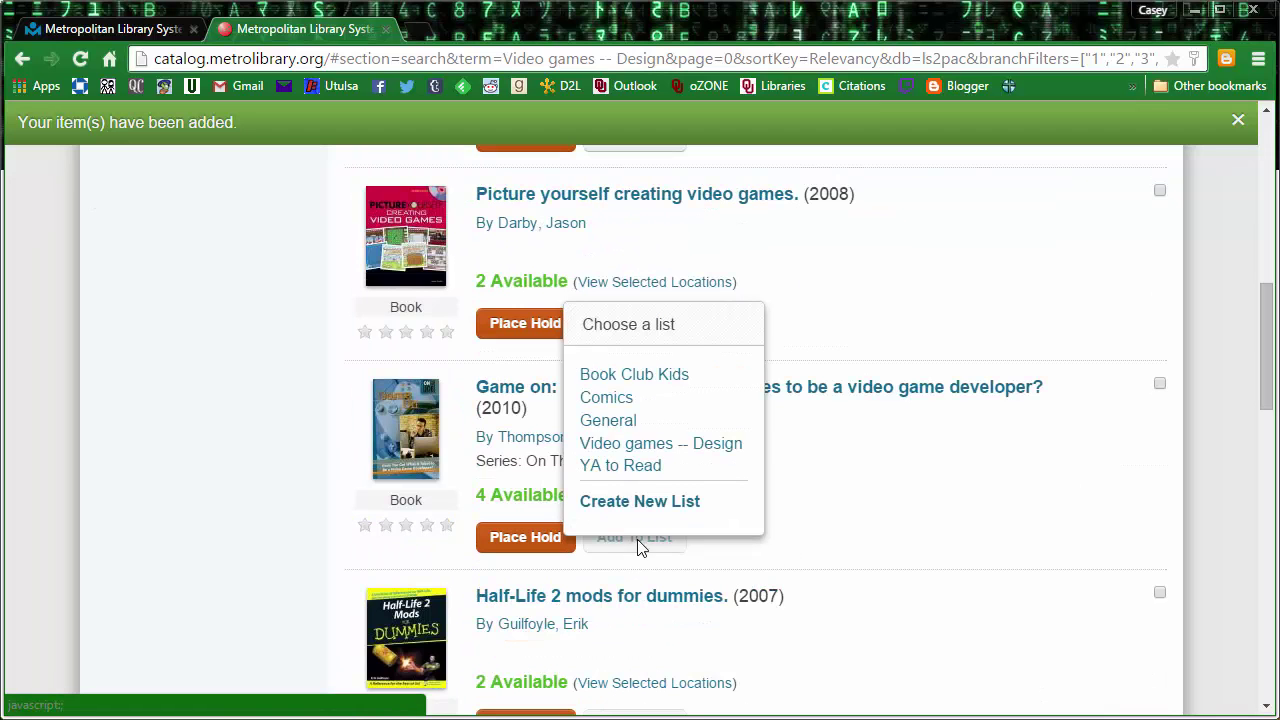
click(660, 446)
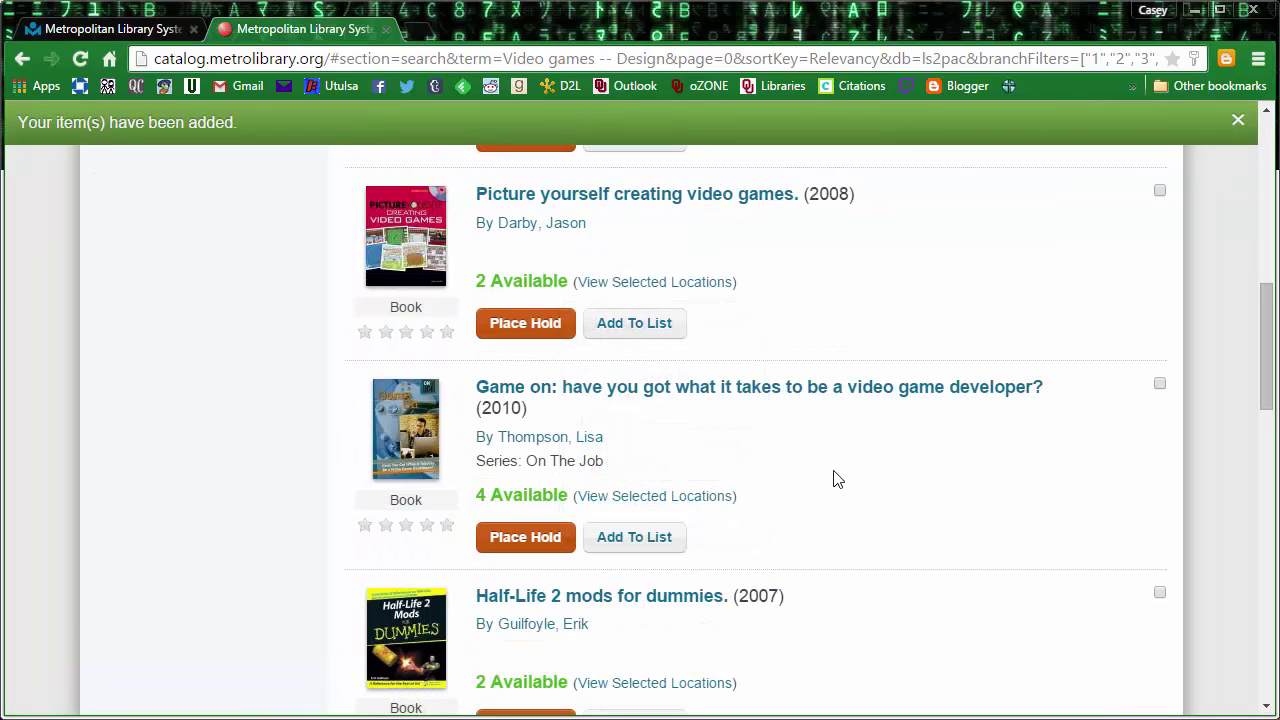
Step: Open the account's saved lists and review the titles in the Video games -- Design and Comics lists
scroll(838, 480, up, 8)
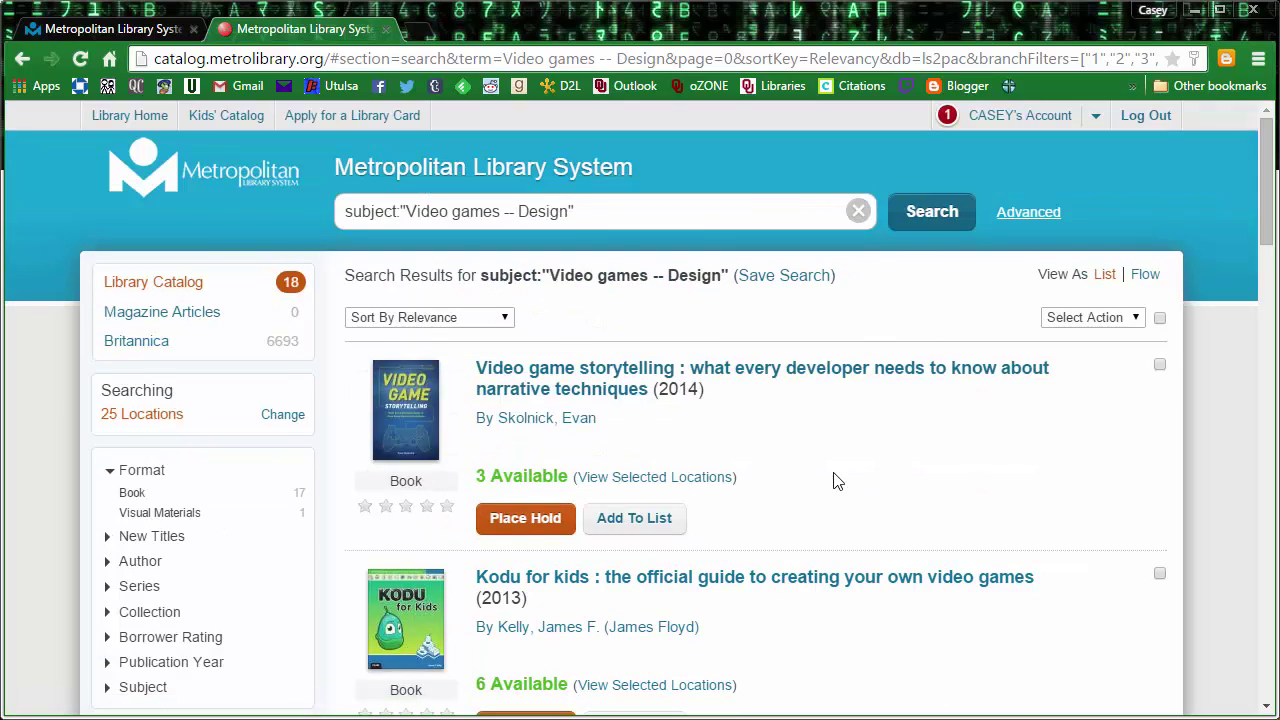
click(995, 124)
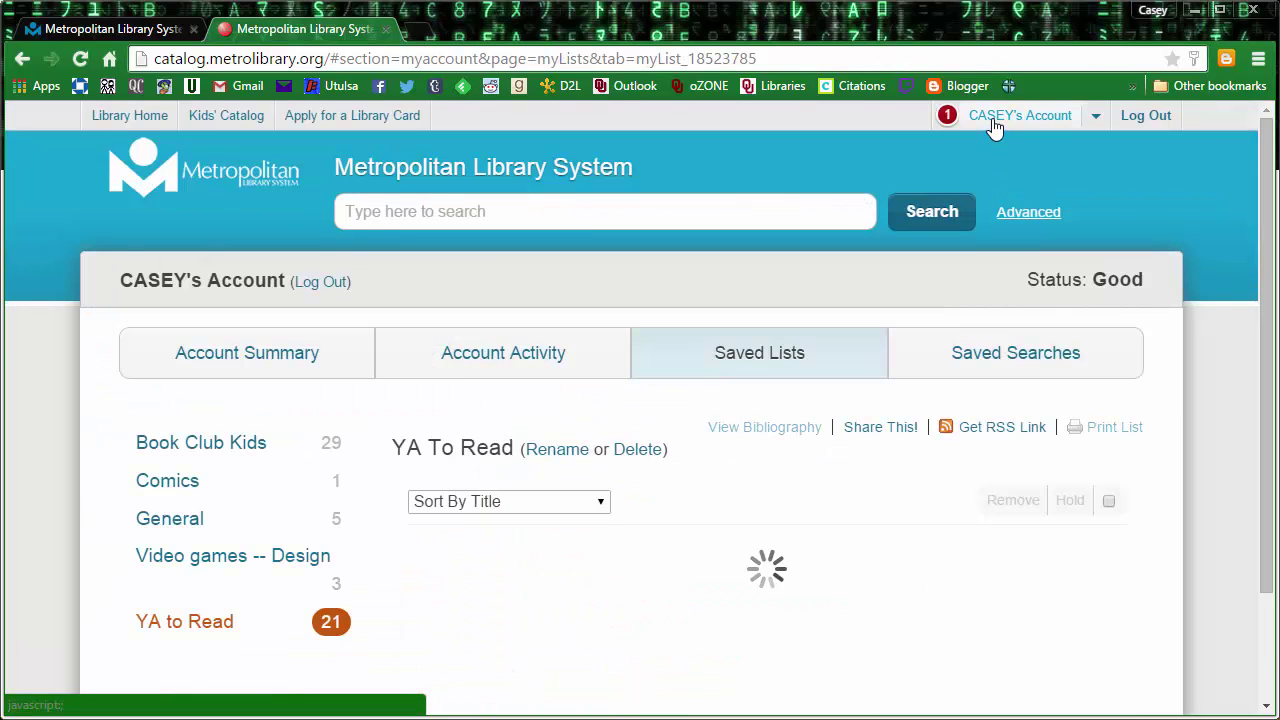
click(285, 562)
scroll(838, 563, down, 4)
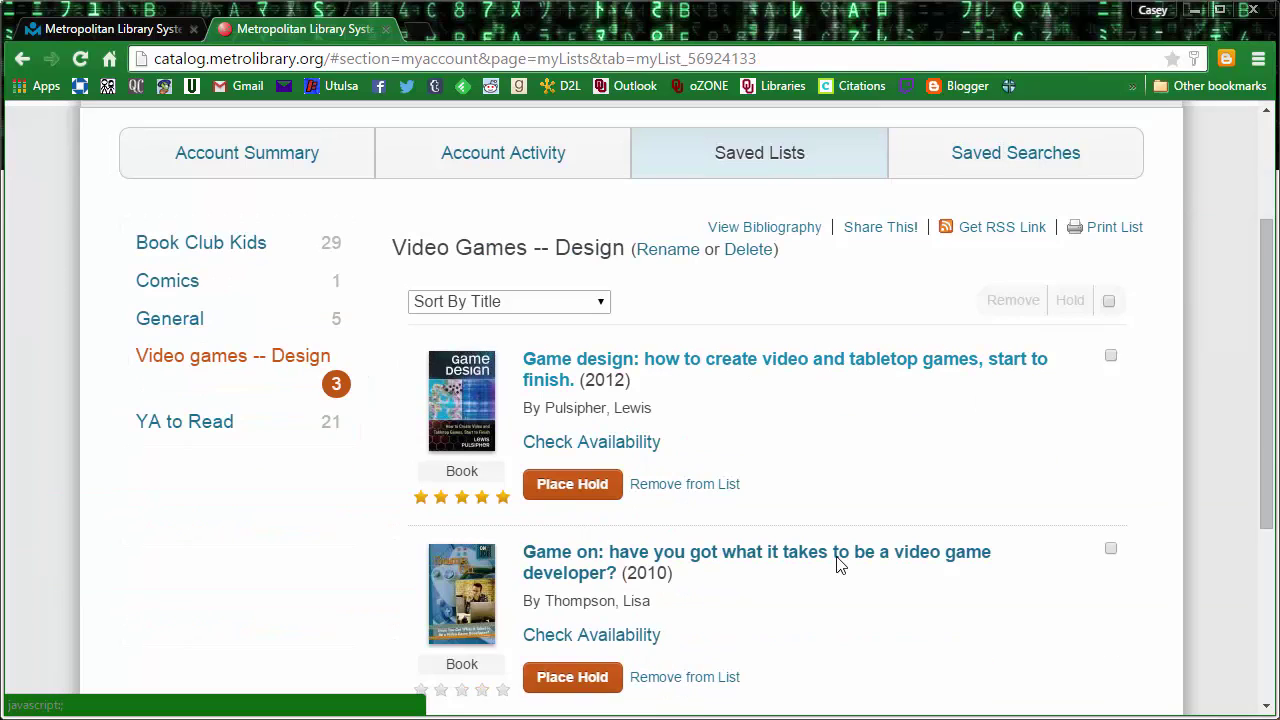
scroll(838, 563, up, 2)
scroll(838, 563, up, 1)
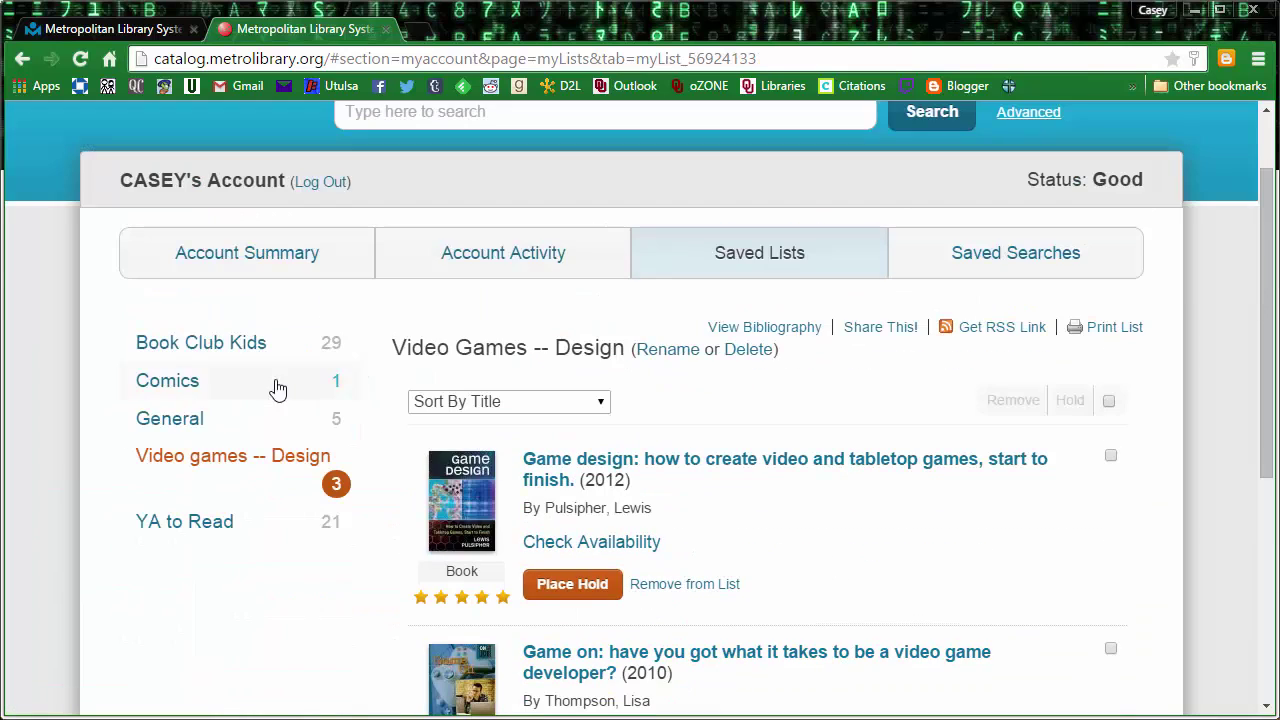
click(243, 389)
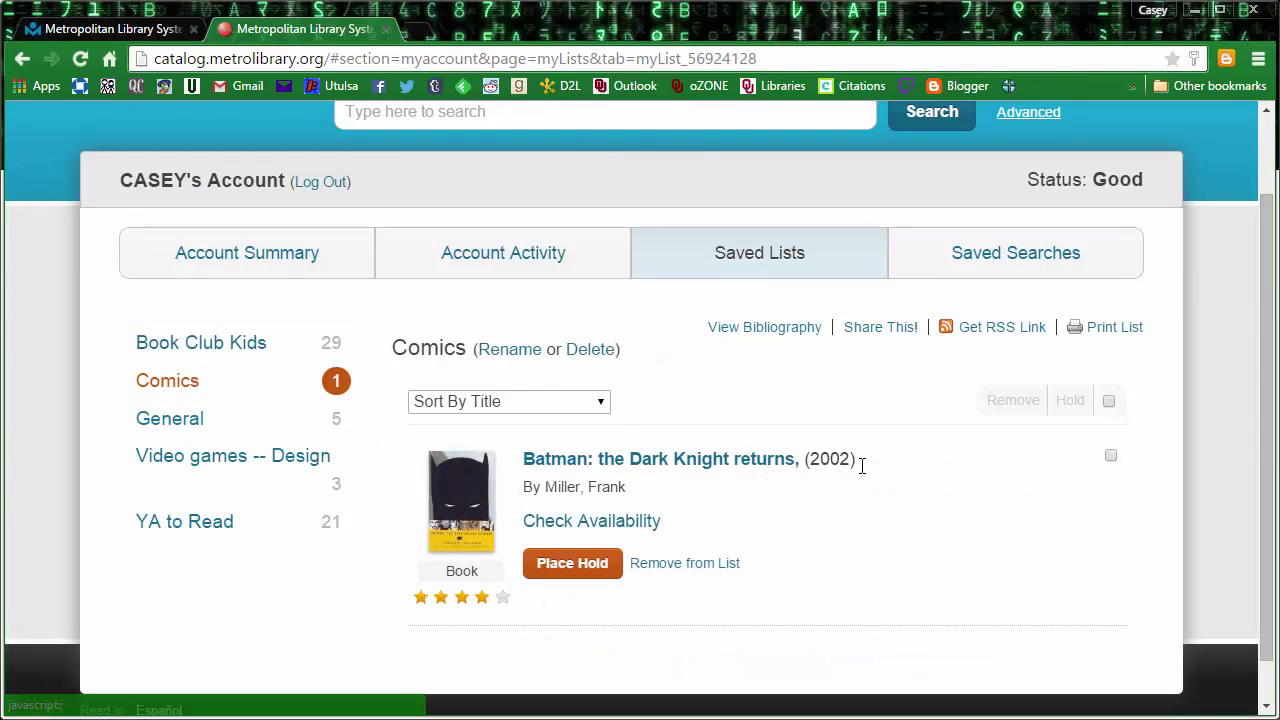
Step: Review the account's saved searches and open the holds in its account activity
click(996, 256)
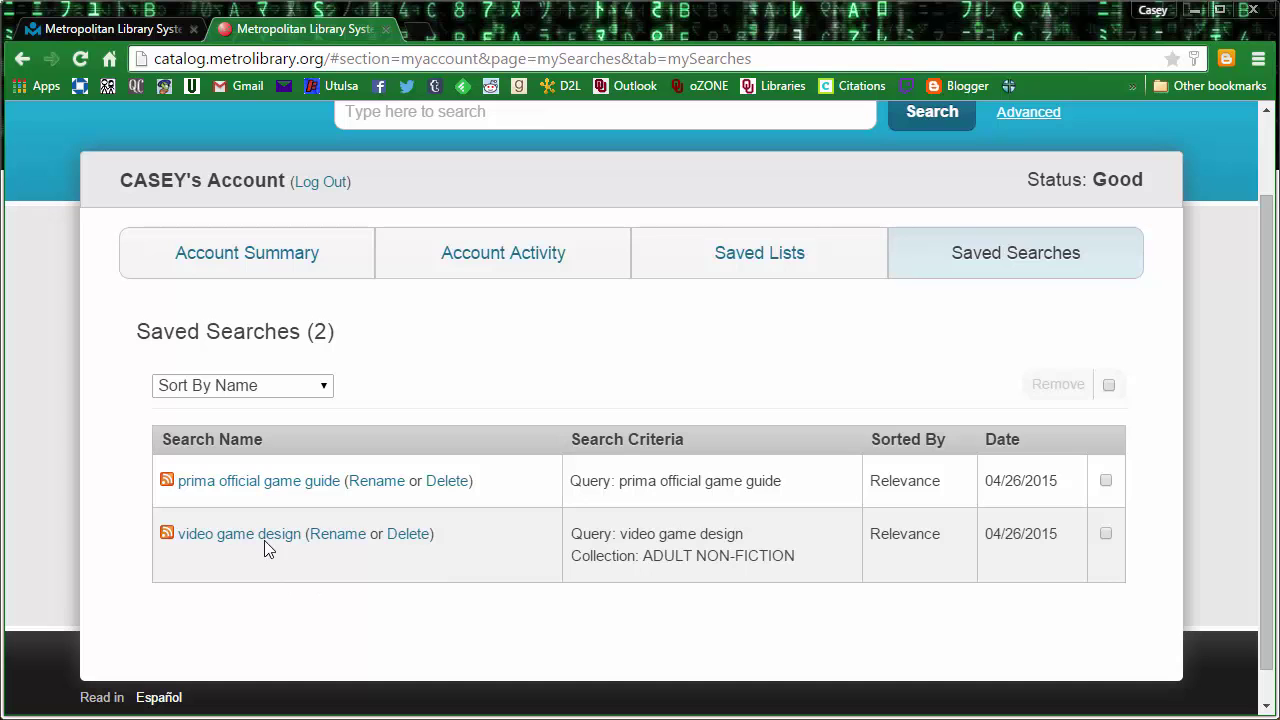
click(471, 263)
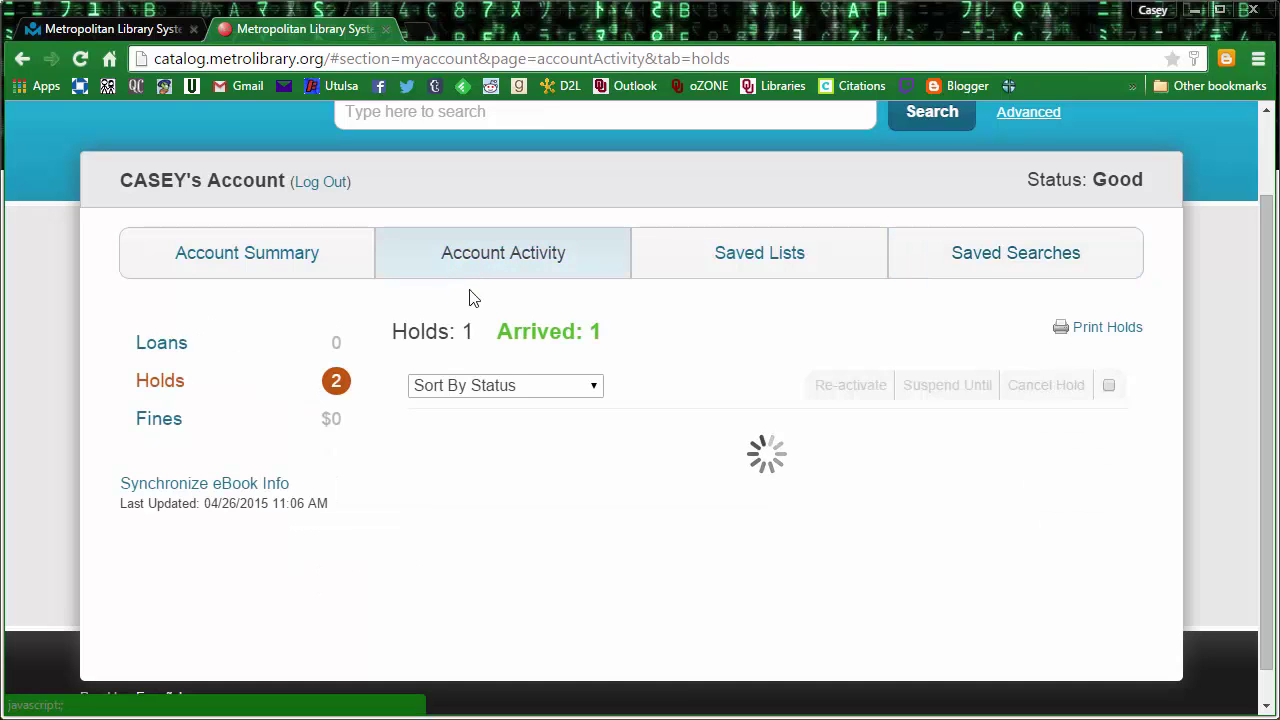